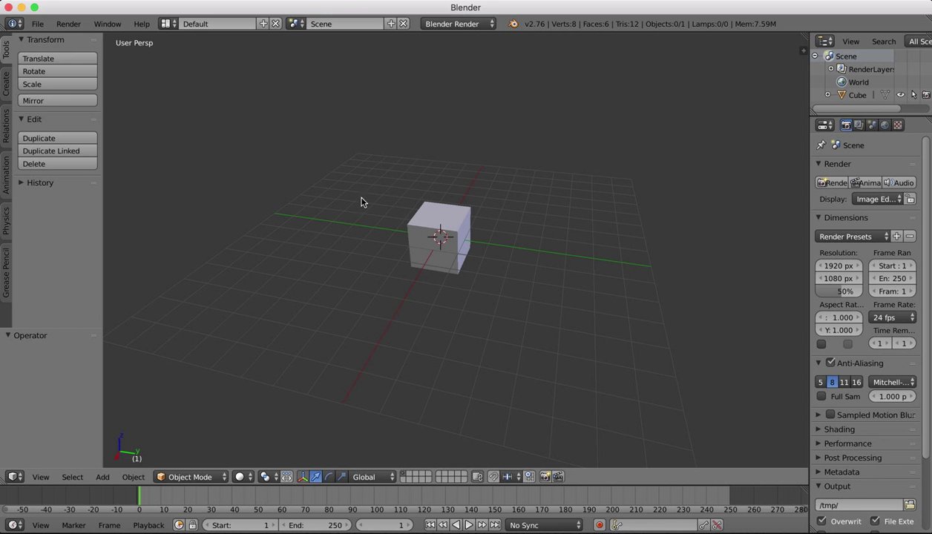
- Switch the 3D view to the top orthographic view and select the default cube
left_click(41, 477)
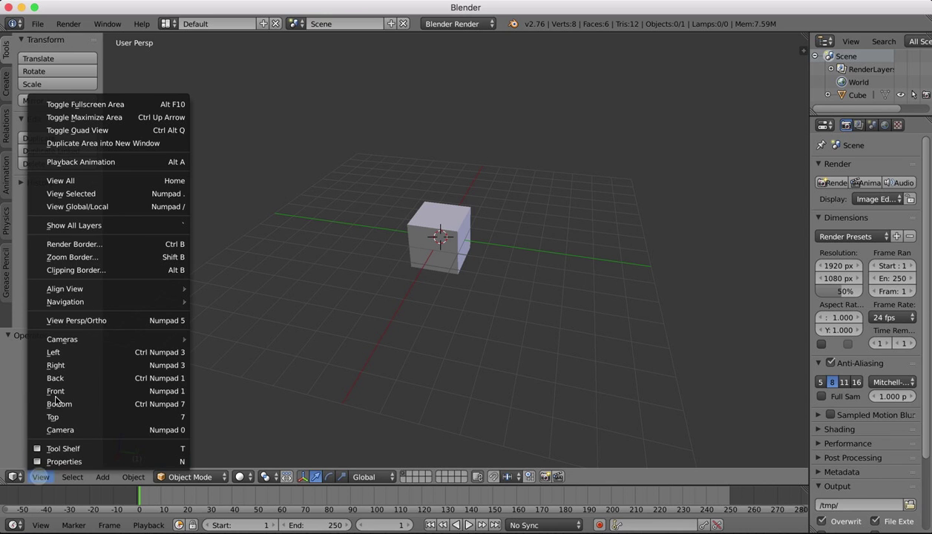
left_click(52, 417)
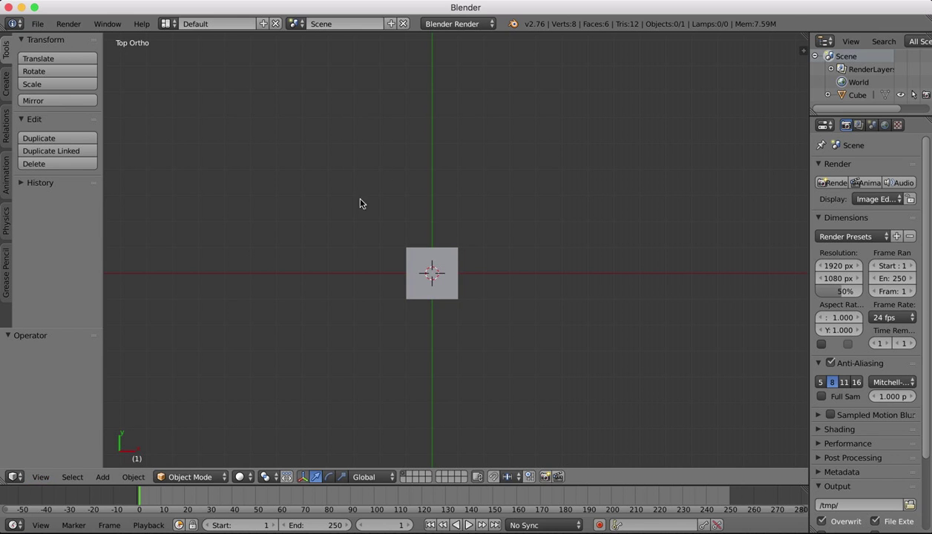
right_click(448, 261)
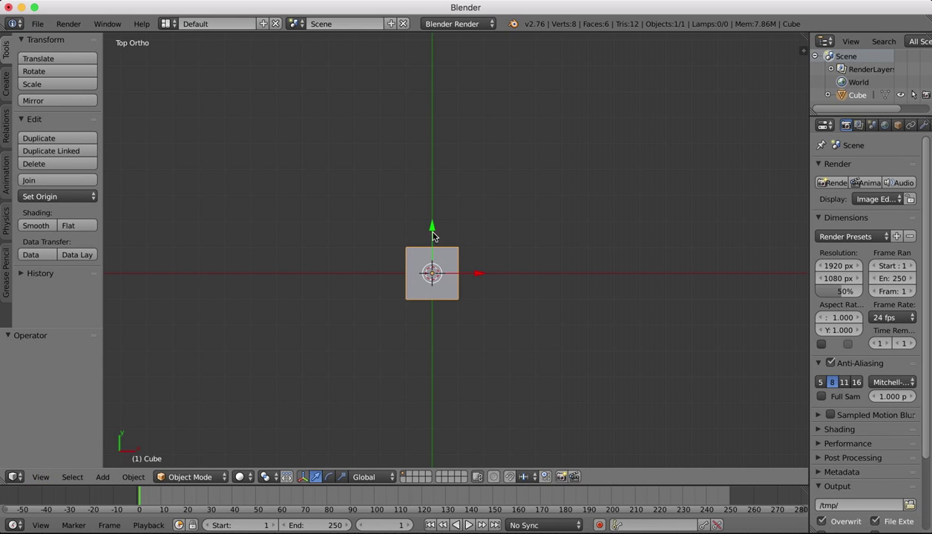
- Scale the cube up twice into a large box and slide it along the Y axis
left_click_drag(431, 231, 431, 202)
key("s")
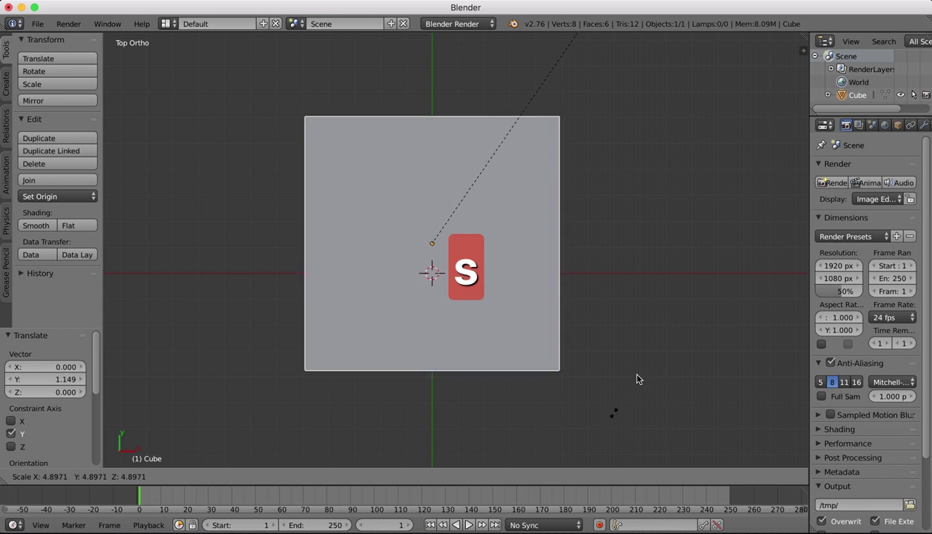
left_click(583, 344)
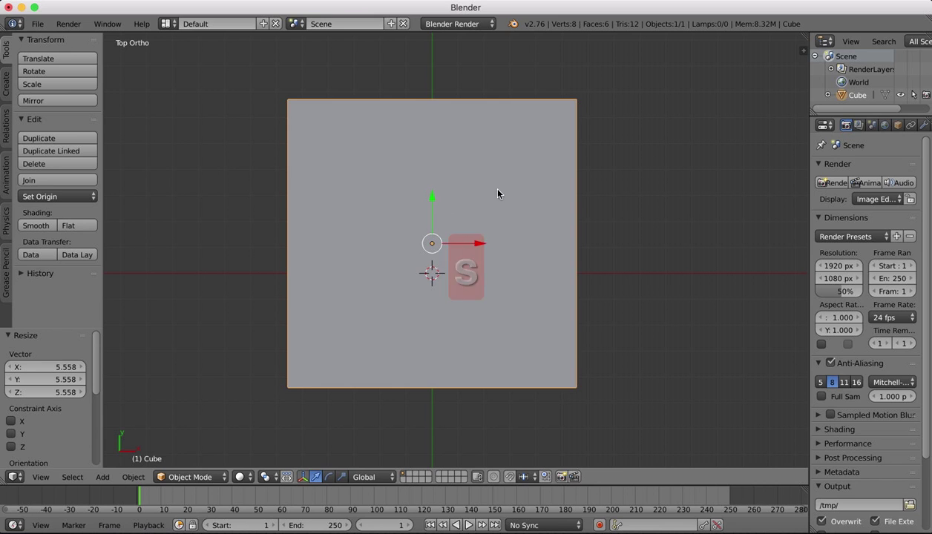
key("s")
left_click(512, 169)
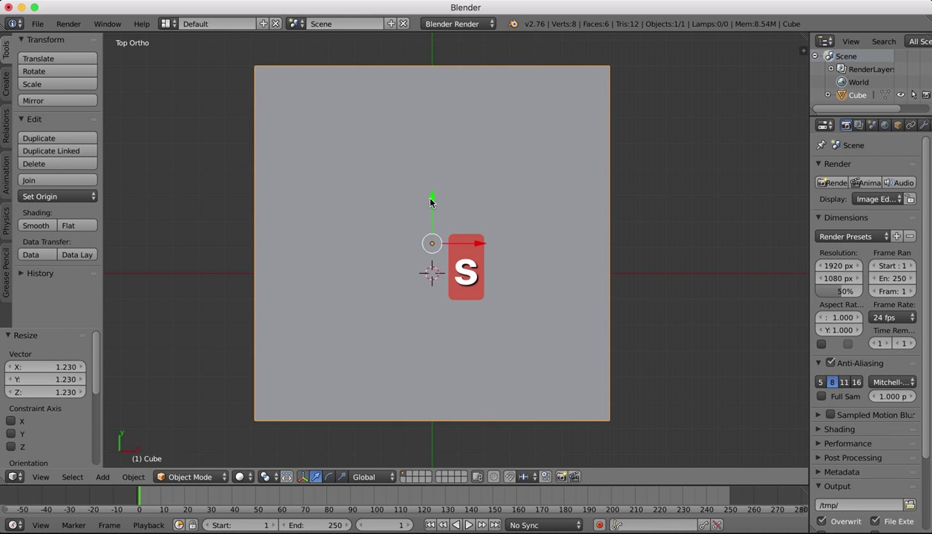
left_click_drag(432, 199, 426, 47)
- Show the scene as wireframe in Object Mode, then raise the box along Z and shift it -6.871 along Y
key("z")
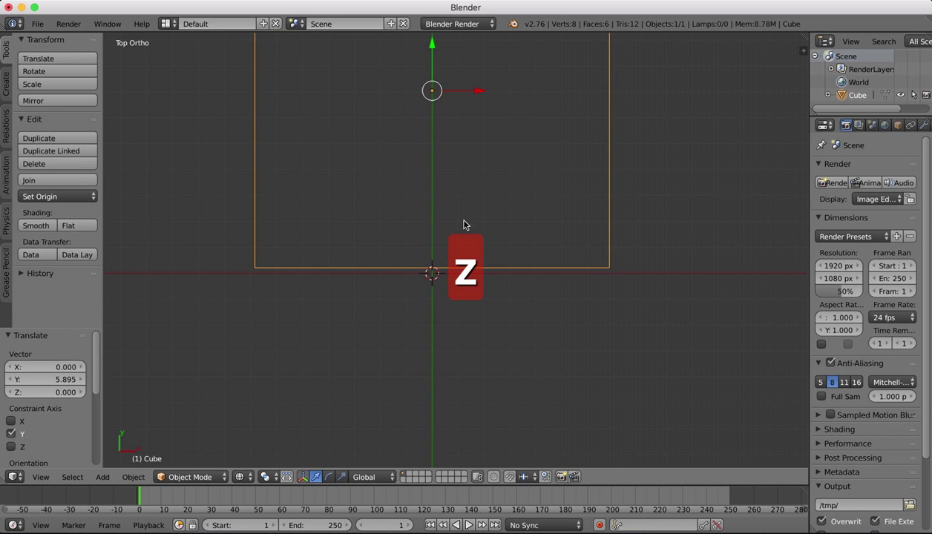
middle_click_drag(511, 276, 521, 283)
scroll(521, 283, "down", 10)
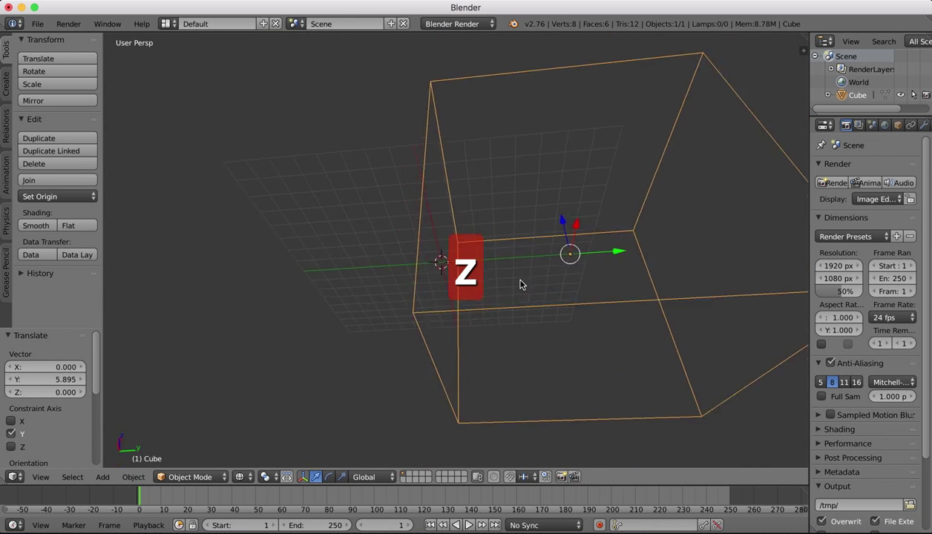
scroll(521, 284, "down", 12)
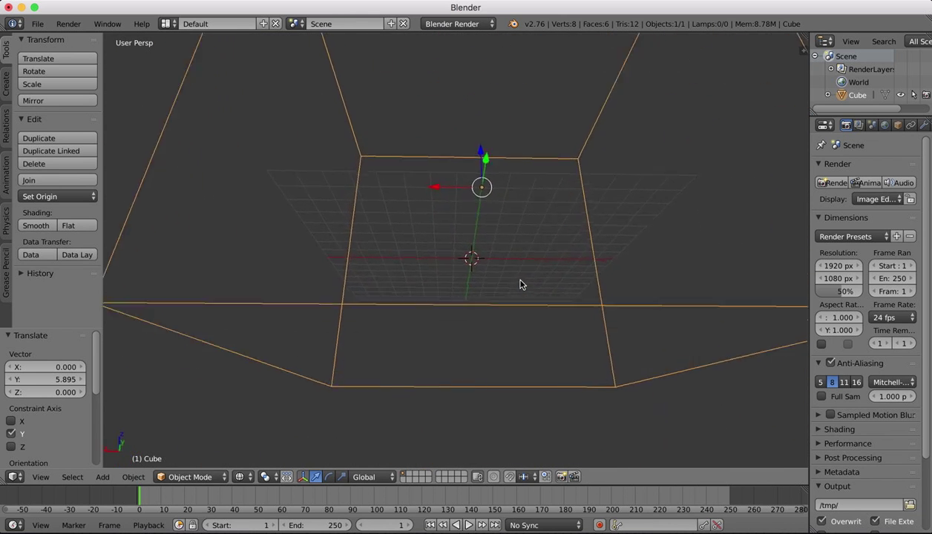
left_click(170, 479)
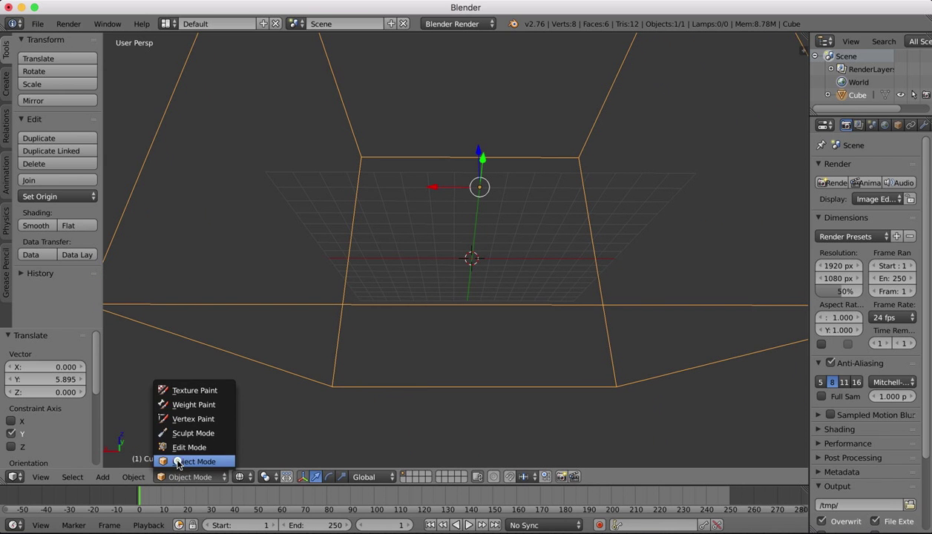
left_click(178, 453)
scroll(485, 241, "up", 15)
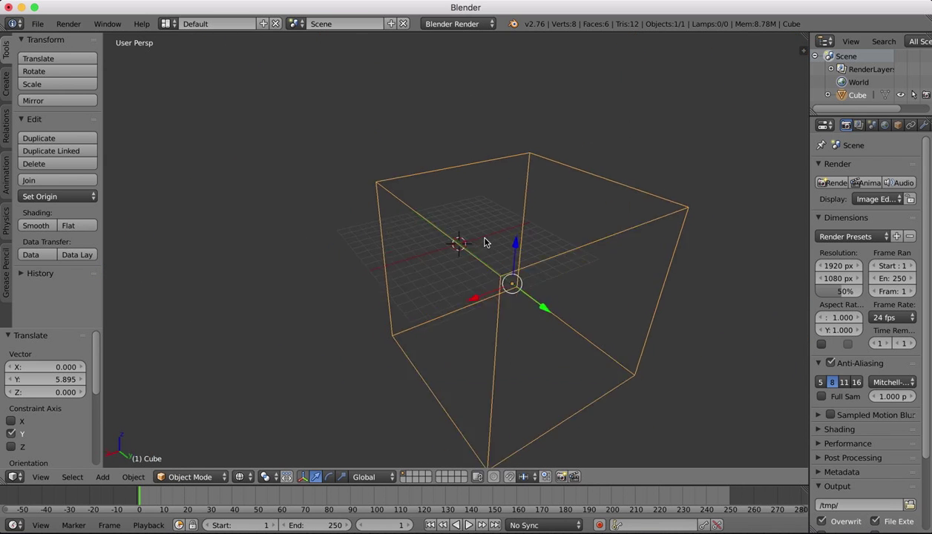
scroll(485, 241, "down", 8)
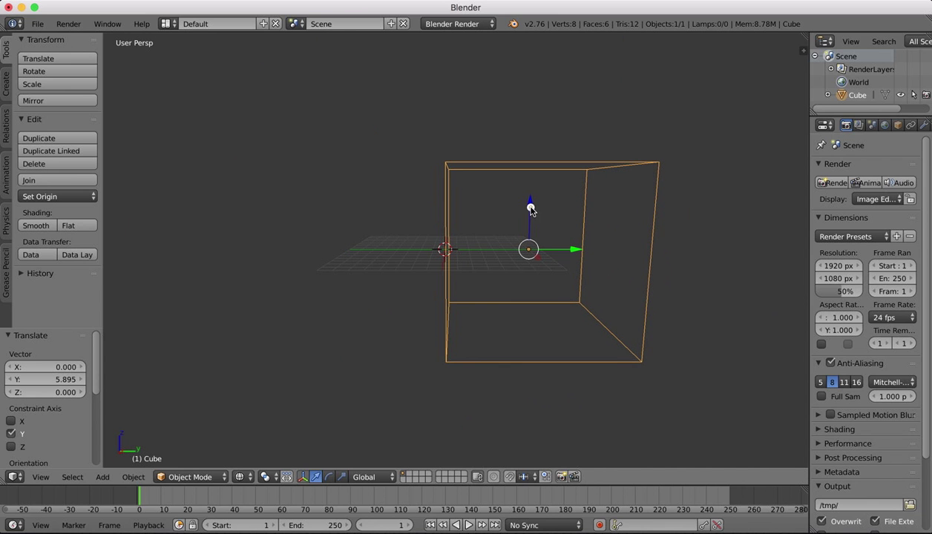
left_click_drag(529, 206, 522, 114)
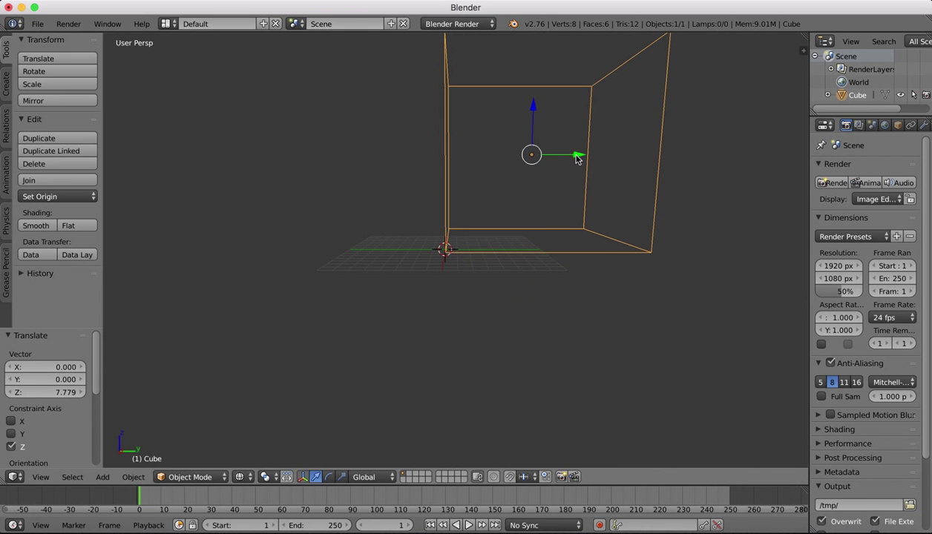
left_click_drag(570, 156, 488, 159)
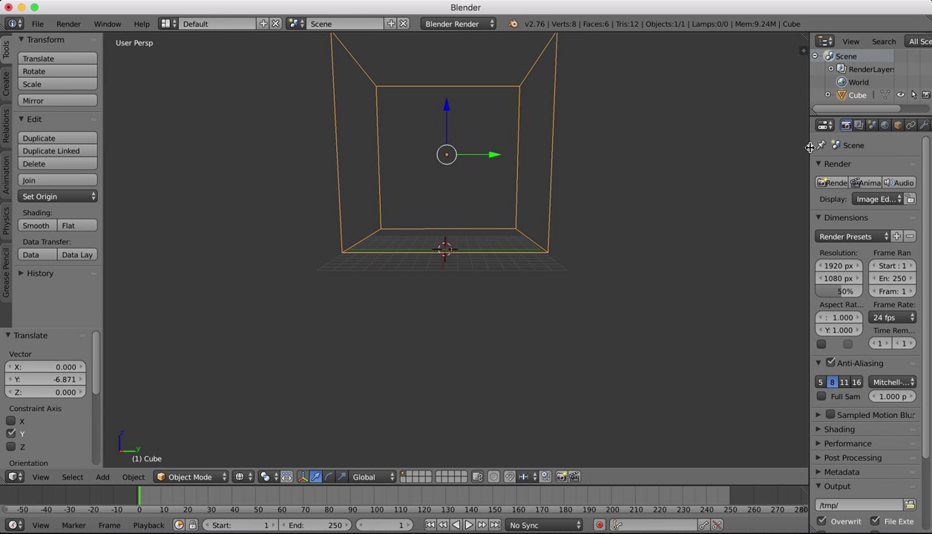
- Widen the Properties editor and add a Fluid Simulation modifier to the cube
left_click_drag(810, 149, 770, 147)
left_click(883, 125)
left_click(828, 169)
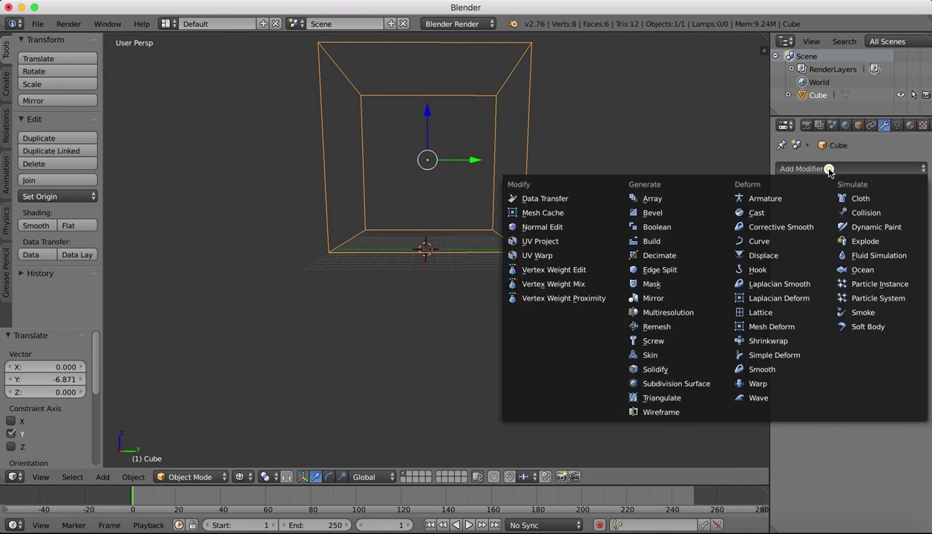
left_click(868, 256)
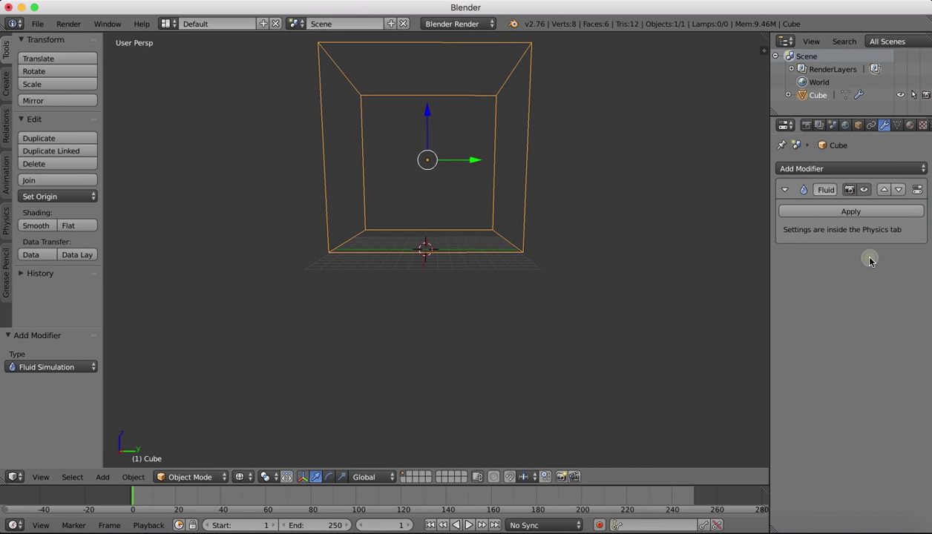
- Set the cube's fluid type to Domain and centre the view on it
left_click(922, 125)
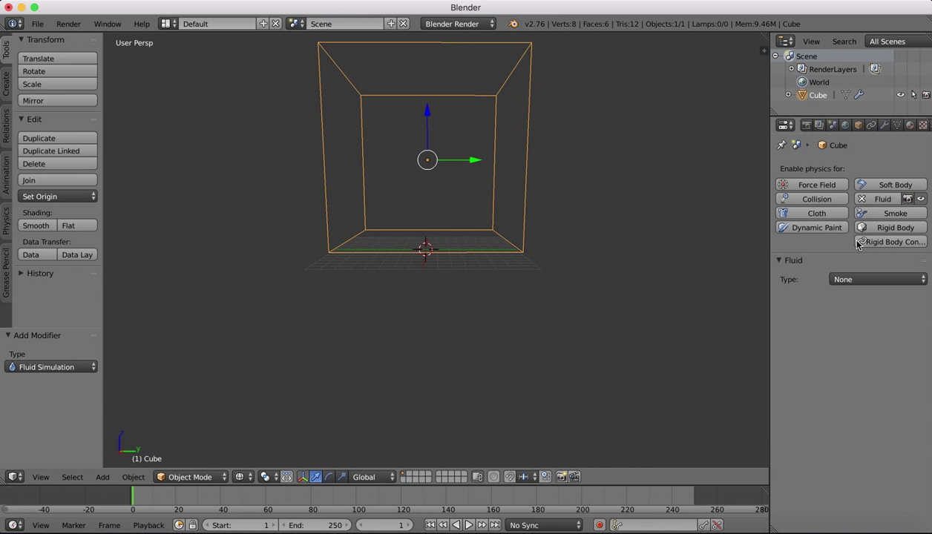
left_click(870, 281)
left_click(856, 262)
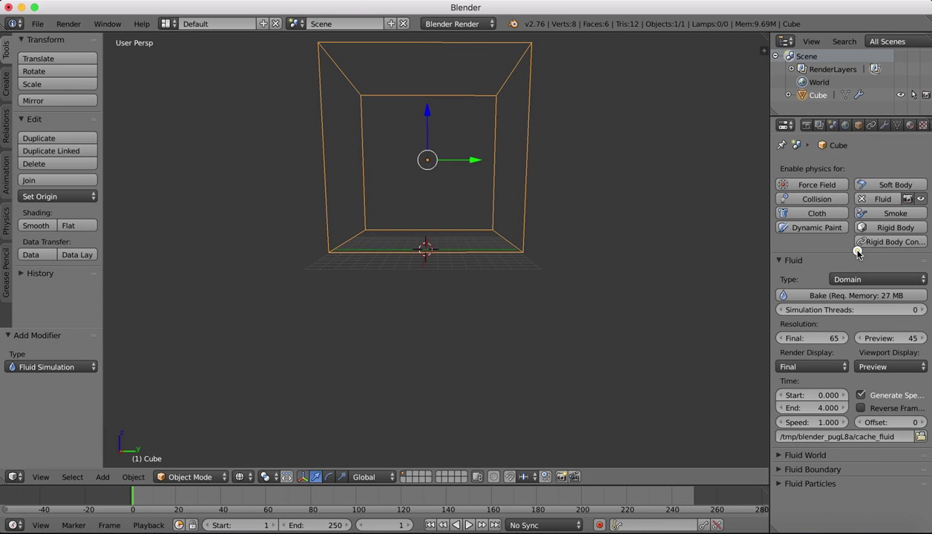
key("Home")
key("KP_4")
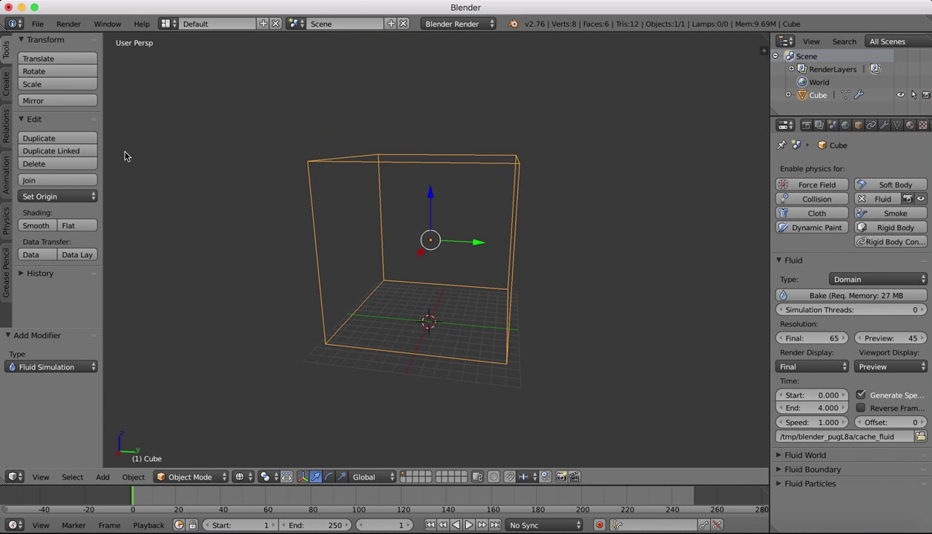
- Add a UV sphere and move it up near the top of the domain
left_click(7, 83)
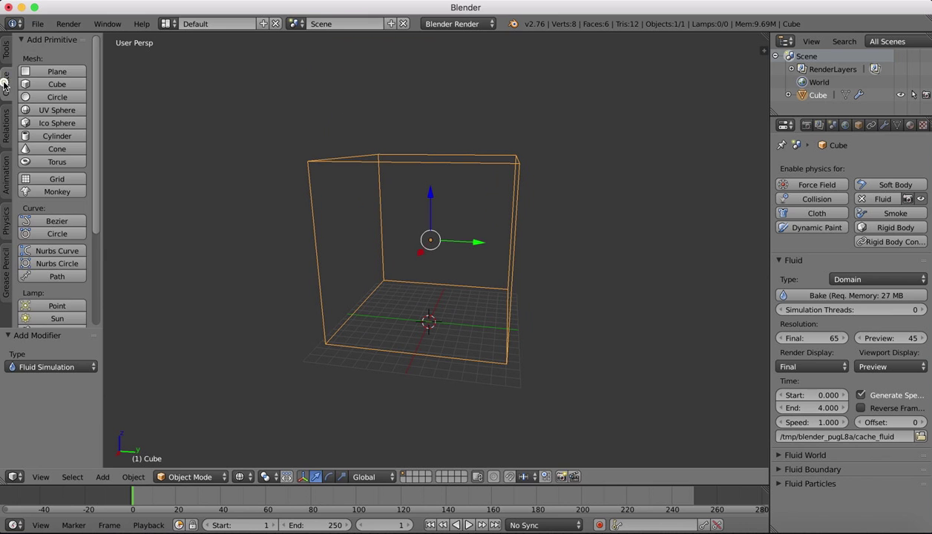
left_click(72, 111)
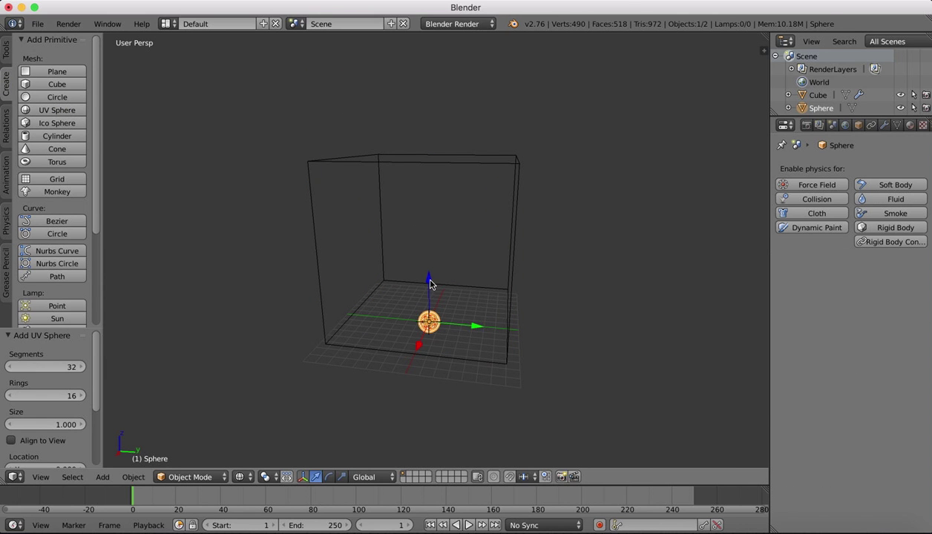
left_click_drag(430, 285, 431, 142)
left_click_drag(477, 185, 498, 184)
middle_click_drag(498, 185, 375, 187)
left_click_drag(386, 190, 410, 189)
scroll(409, 190, "left", 5)
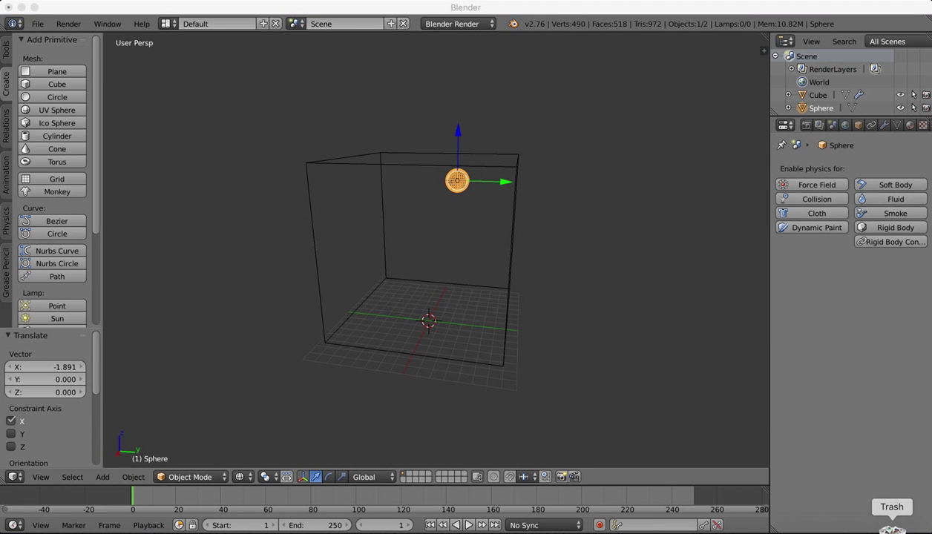
- Make the sphere a fluid Inflow object and shift it 1.273 along Y
left_click(891, 528)
left_click(222, 230)
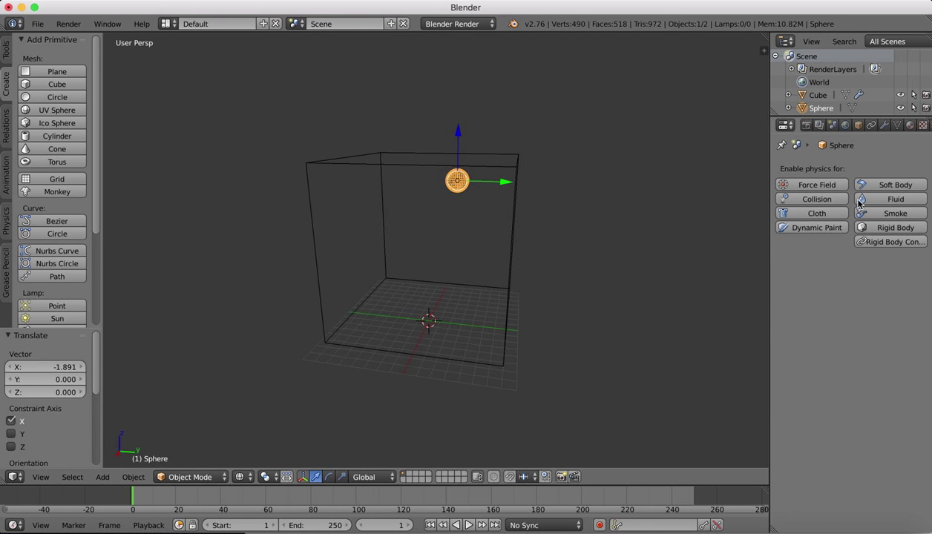
left_click(870, 200)
left_click(868, 278)
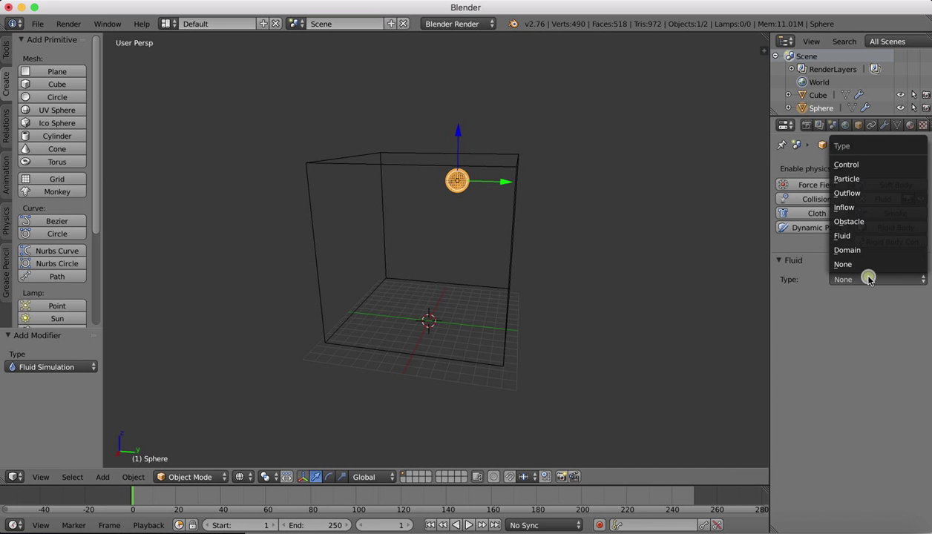
left_click(843, 207)
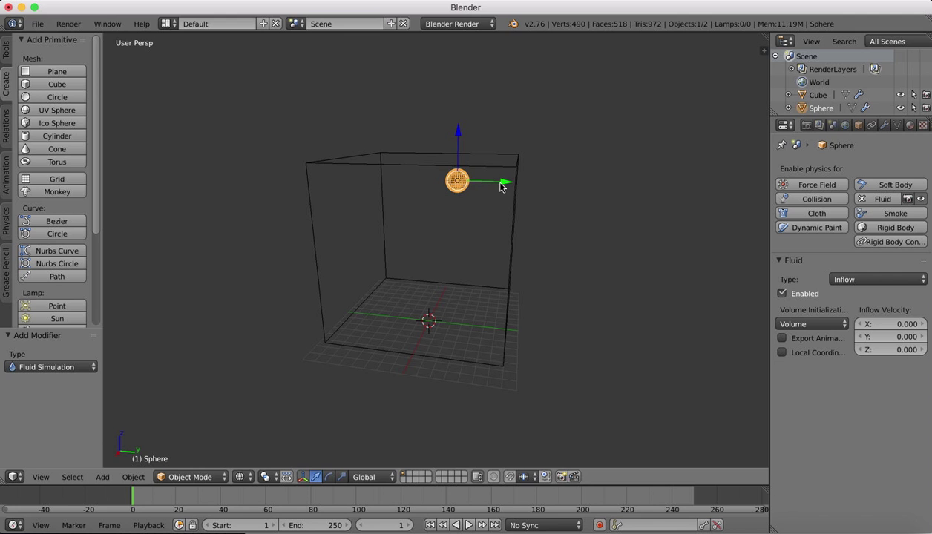
mouse_move(500, 187)
left_mouse_down()
mouse_move(531, 187)
mouse_move(513, 184)
left_mouse_up()
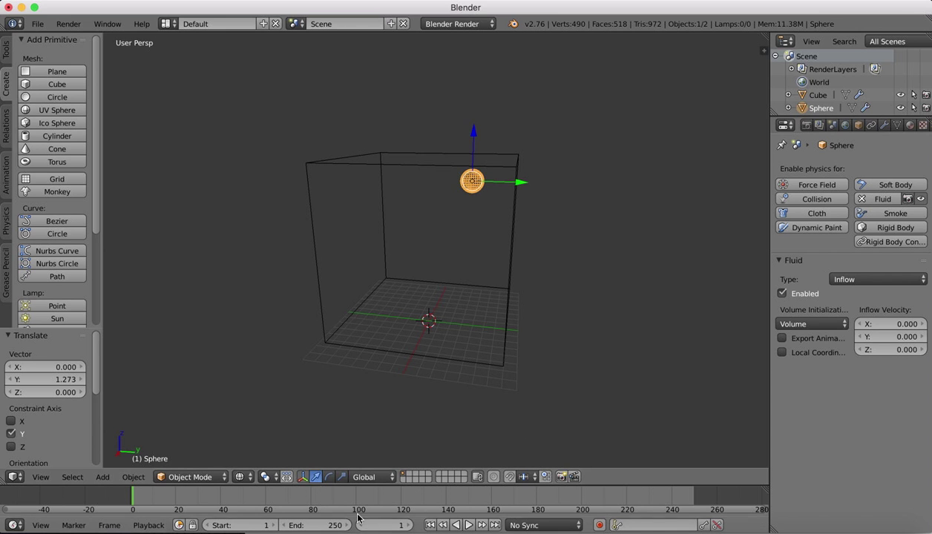
- End the animation at frame 164 and set the inflow X velocity to 1.8, keeping Z at -1.2
left_click_drag(346, 525, 207, 526)
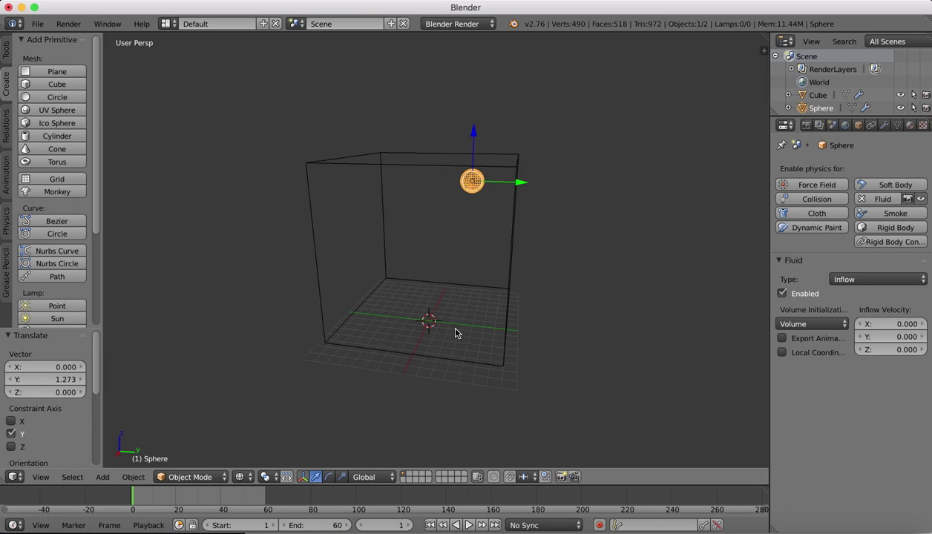
left_click(913, 324)
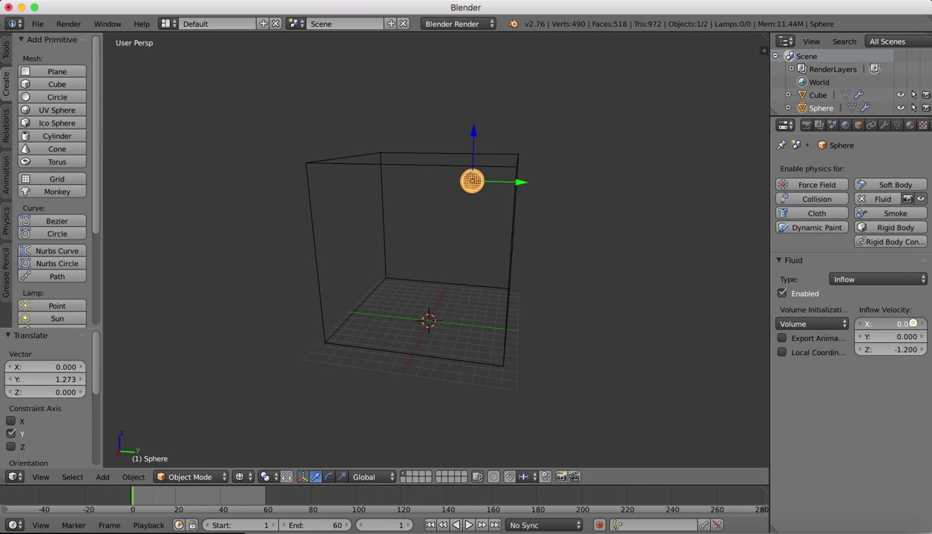
left_click_drag(912, 323, 917, 323)
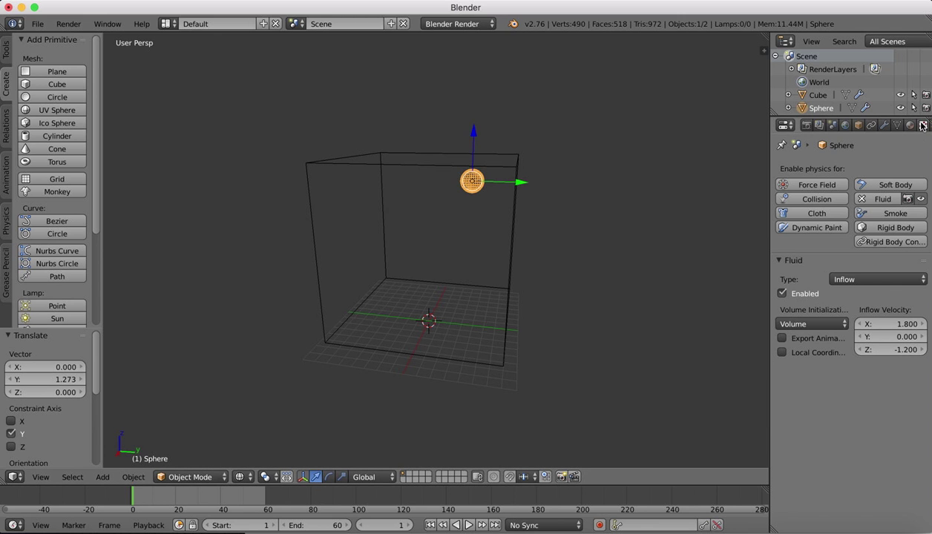
- Bake the fluid in the cube domain, then play the result and rewind to frame 0
left_click(508, 238)
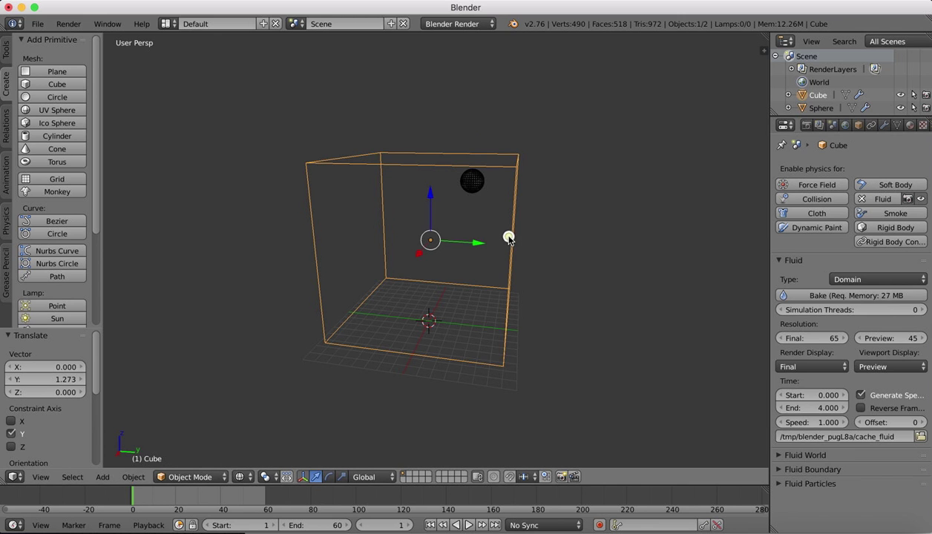
left_click(843, 297)
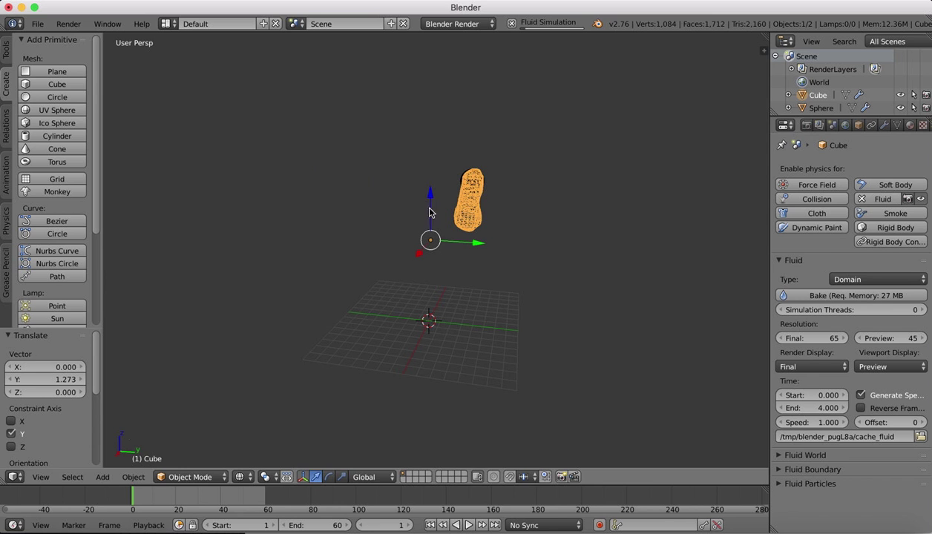
key("alt+a")
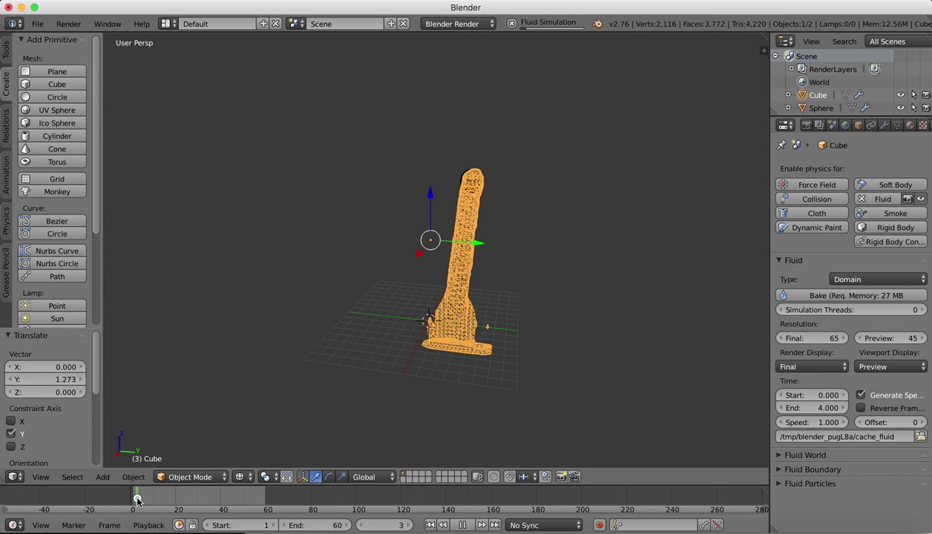
mouse_move(151, 501)
left_mouse_down()
mouse_move(131, 503)
mouse_move(159, 498)
mouse_move(124, 498)
mouse_move(158, 496)
mouse_move(126, 501)
left_mouse_up()
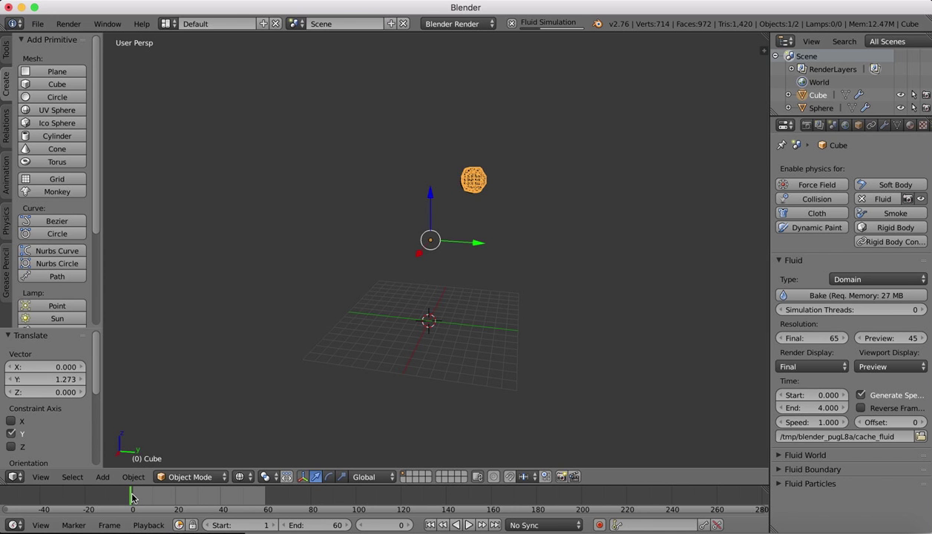
key("alt+a")
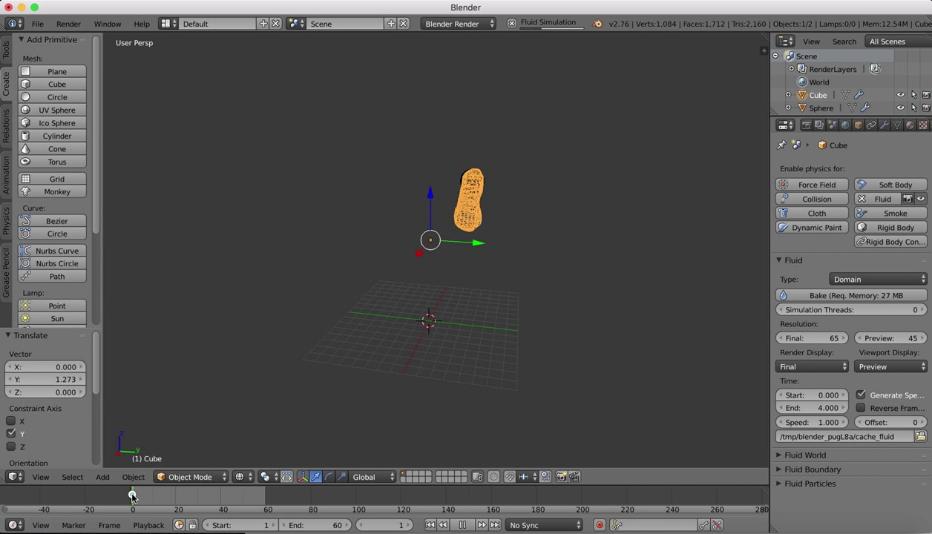
left_click_drag(162, 502, 117, 494)
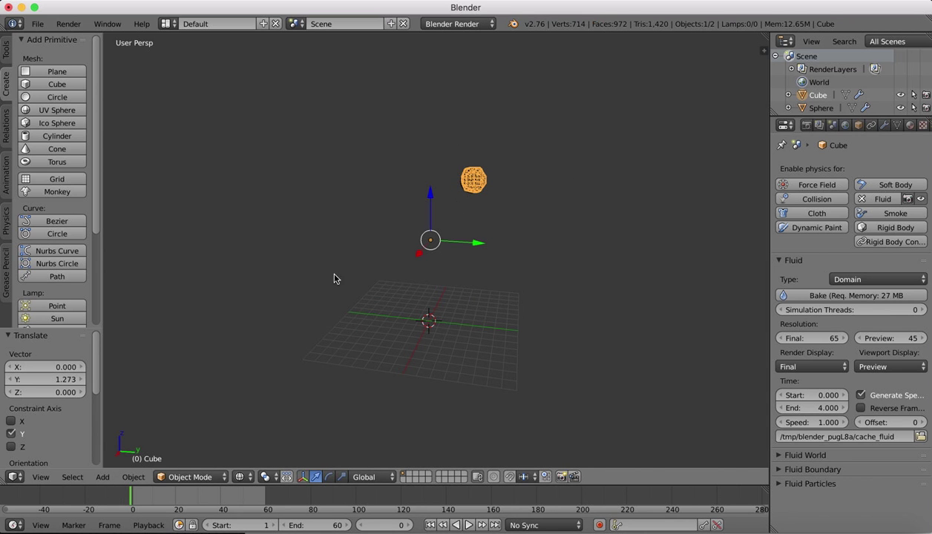
- Switch the viewport to Solid shading and play the baked fluid, pausing at frame 20
left_click(250, 476)
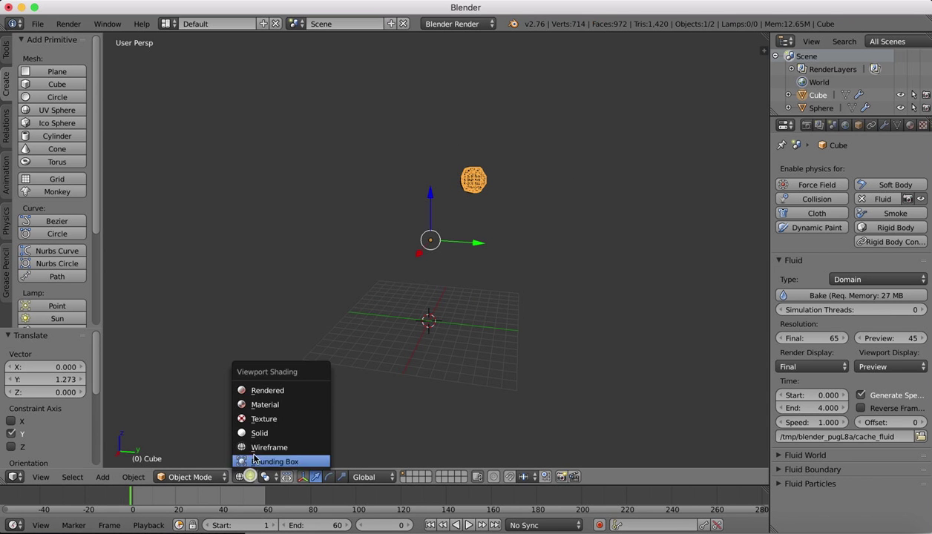
left_click(257, 433)
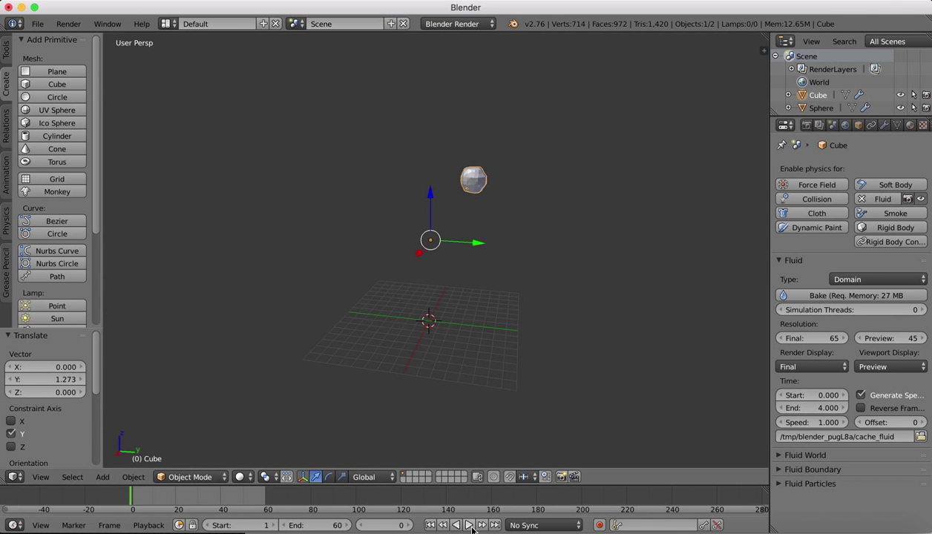
left_click(470, 525)
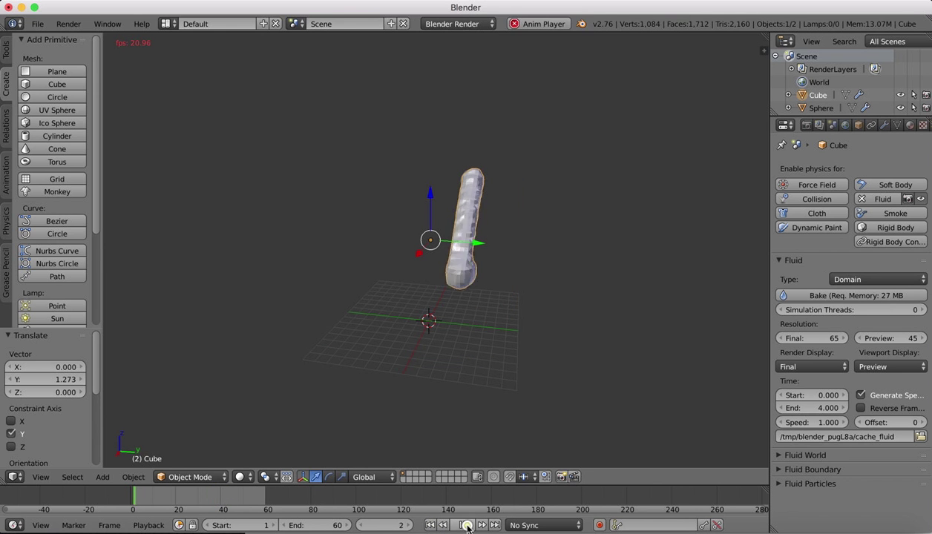
left_click(466, 525)
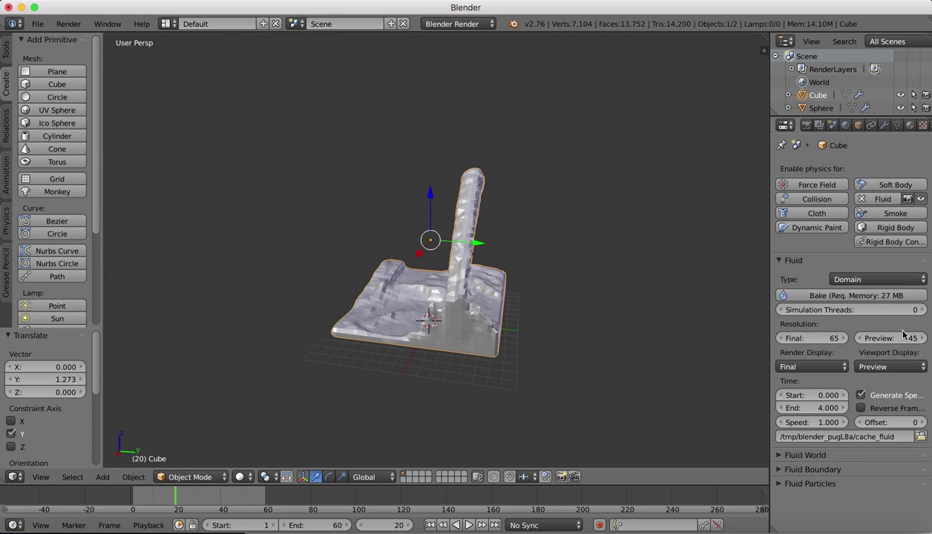
- Set the sphere's inflow velocity to X 0.4 and Z -0.4
right_click(473, 183)
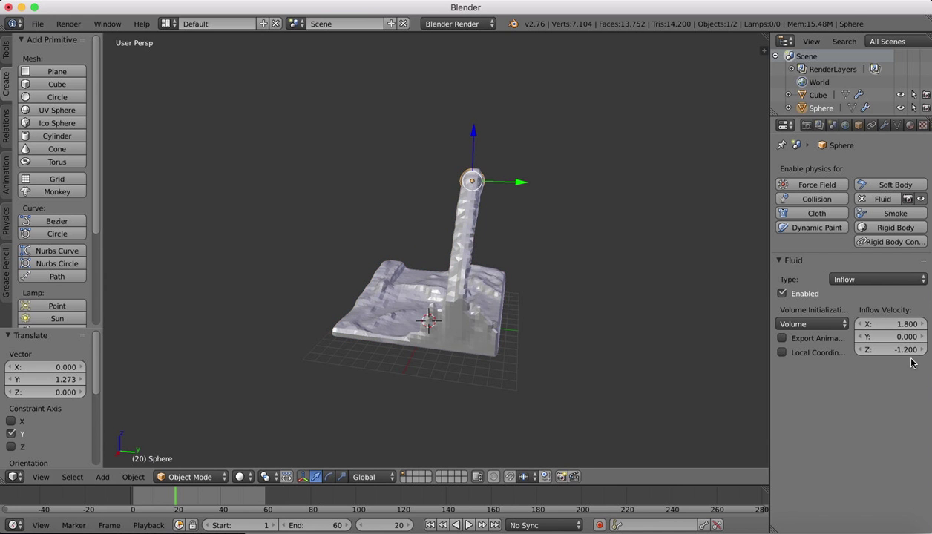
left_click_drag(907, 350, 906, 350)
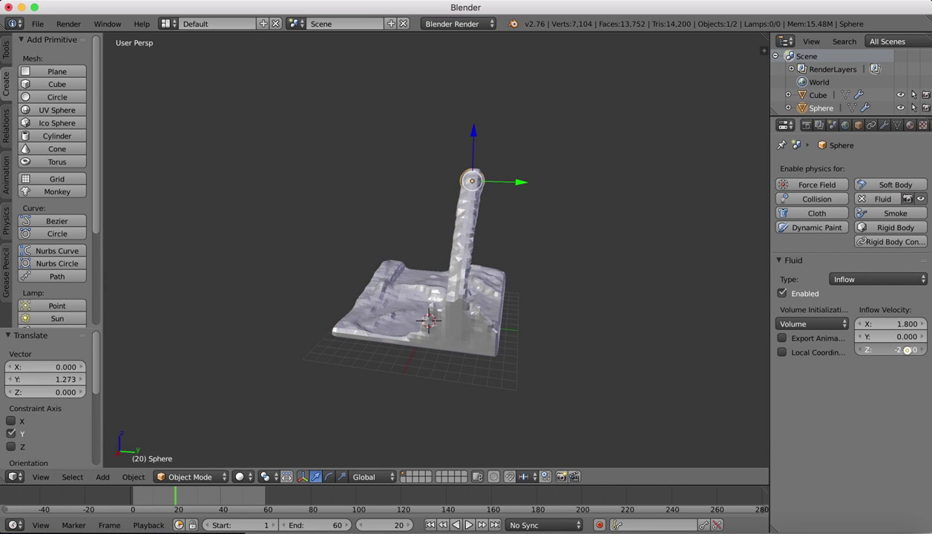
left_click_drag(907, 350, 913, 324)
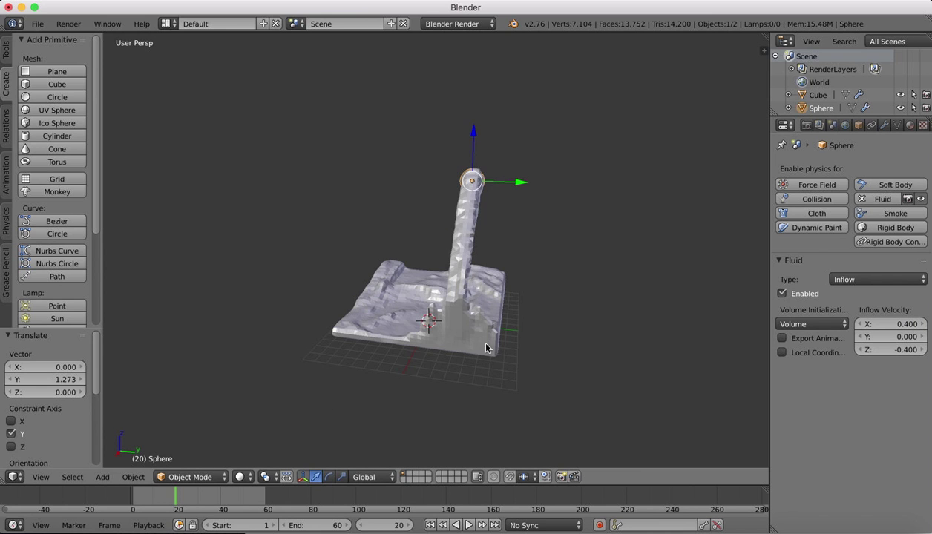
- Rebake the fluid from the domain cube, then replay it and rewind to frame 0
left_click(817, 95)
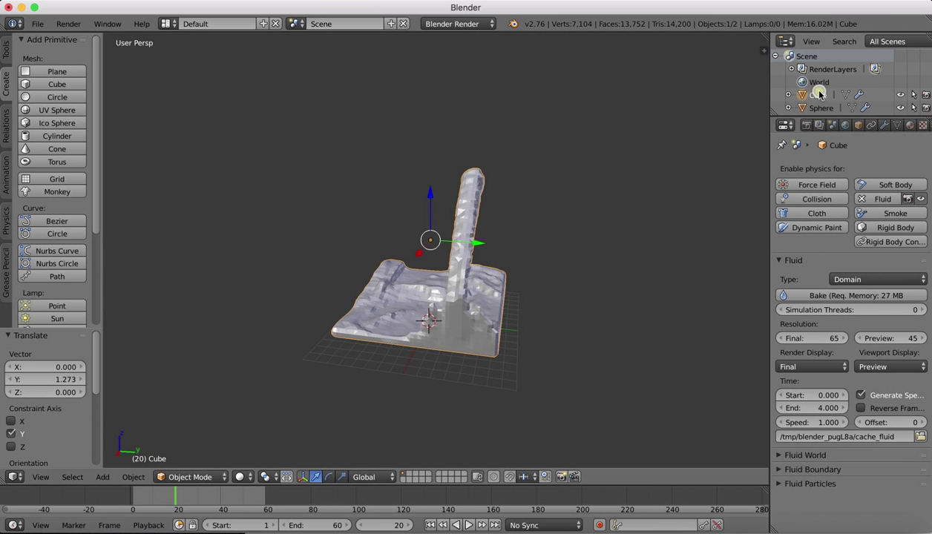
left_click(843, 296)
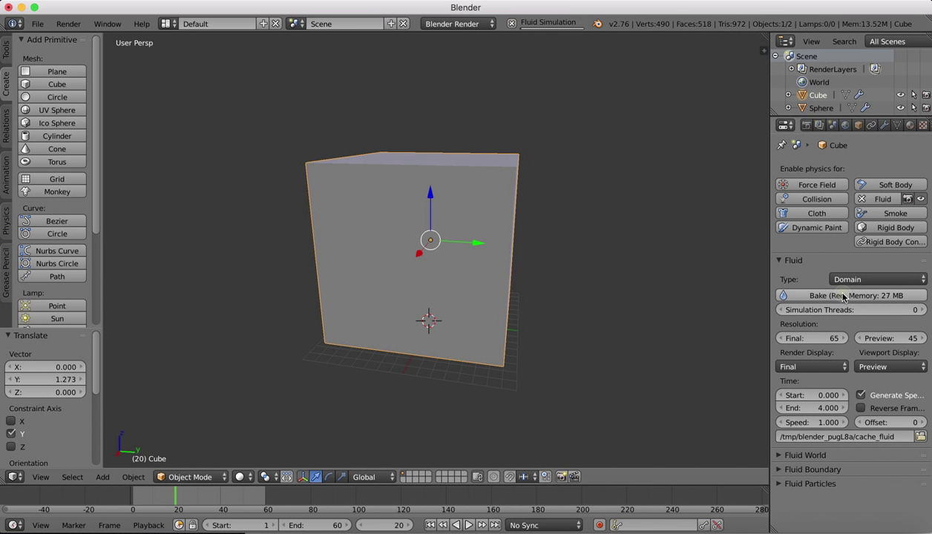
left_click(152, 498)
key("alt+a")
left_click_drag(152, 498, 120, 493)
key("alt+a")
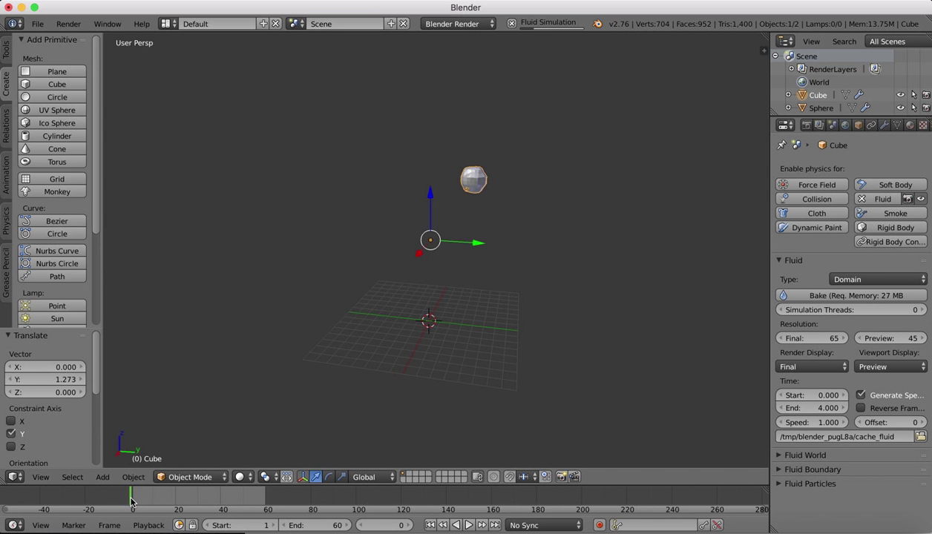
key("alt+a")
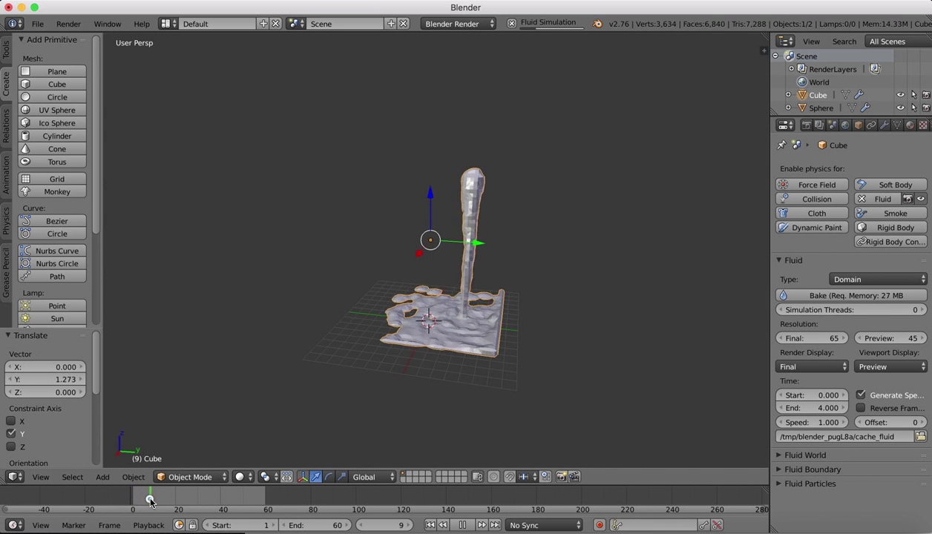
left_click_drag(149, 501, 118, 497)
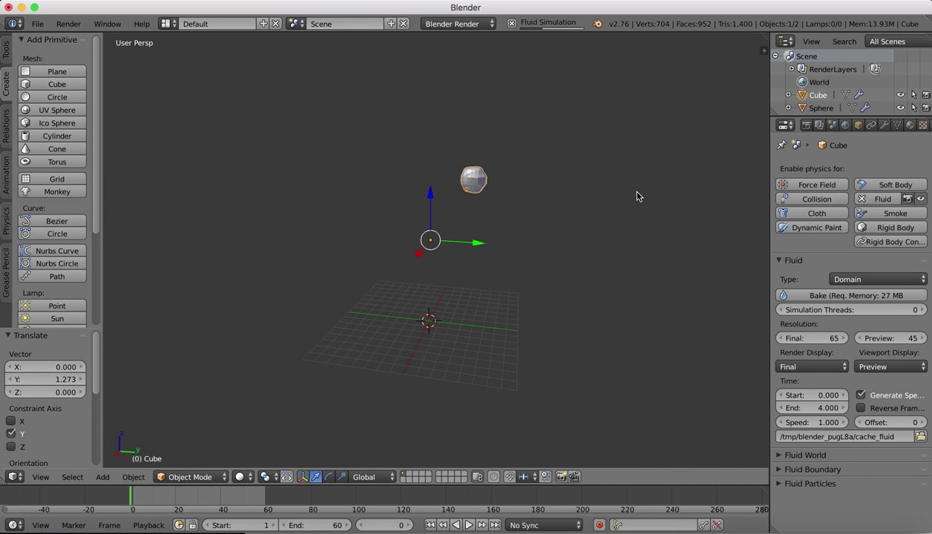
left_click(429, 525)
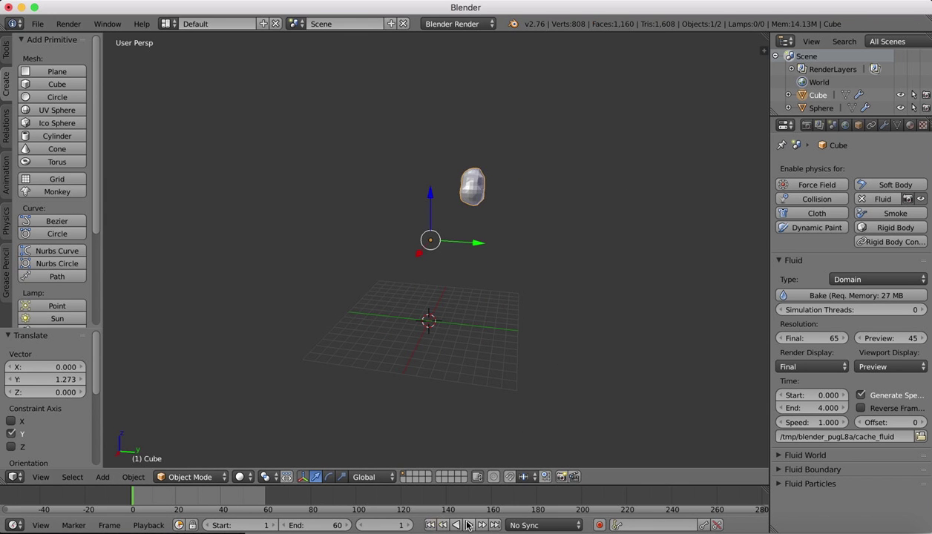
left_click(467, 525)
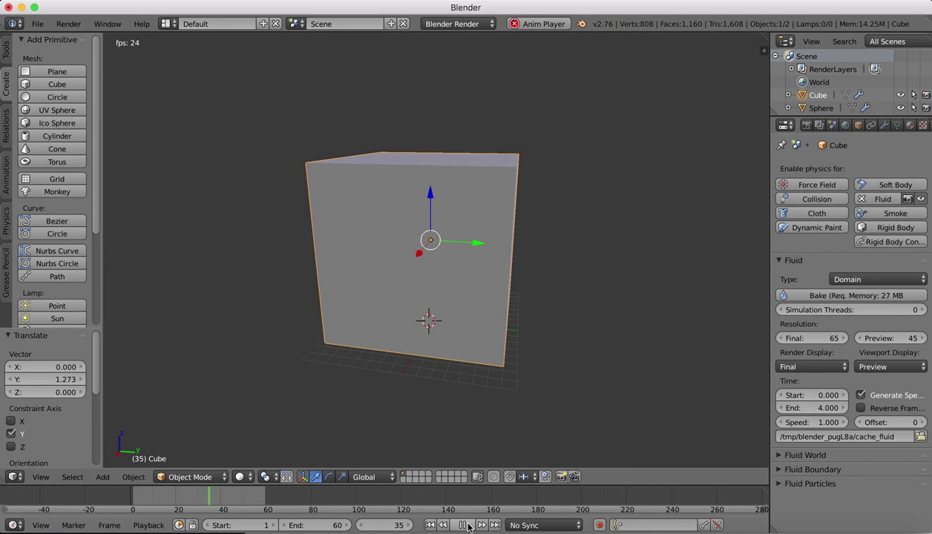
left_click(466, 525)
left_click_drag(219, 497, 123, 493)
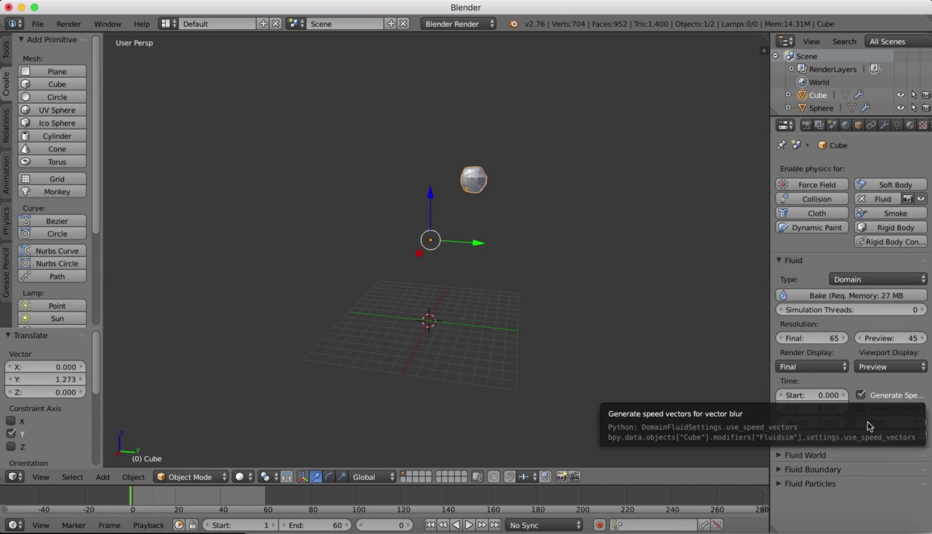
- Apply the Honey viscosity preset (base 2.000, exponent 3) under Fluid World and rebake
left_click(839, 455)
scroll(773, 445, "down", 2)
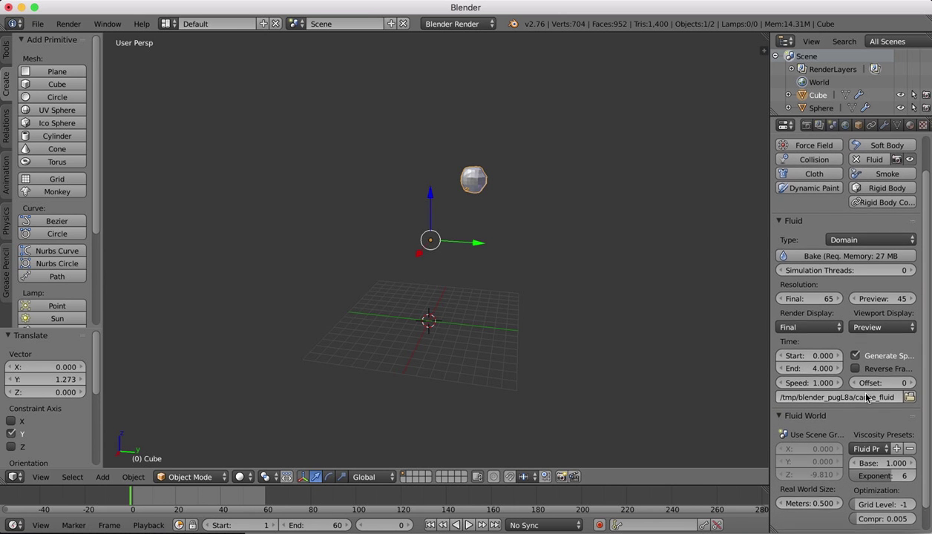
left_click_drag(770, 400, 691, 400)
left_click(857, 448)
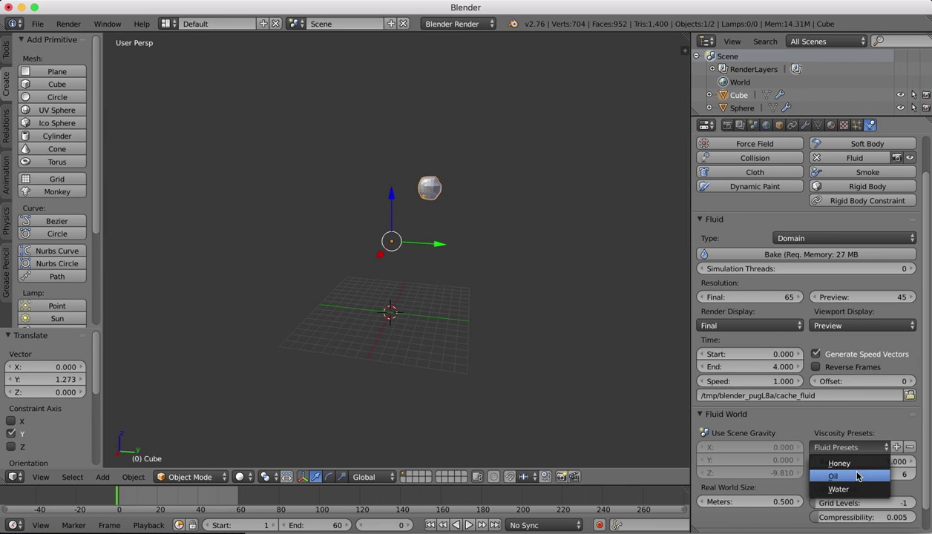
left_click(841, 461)
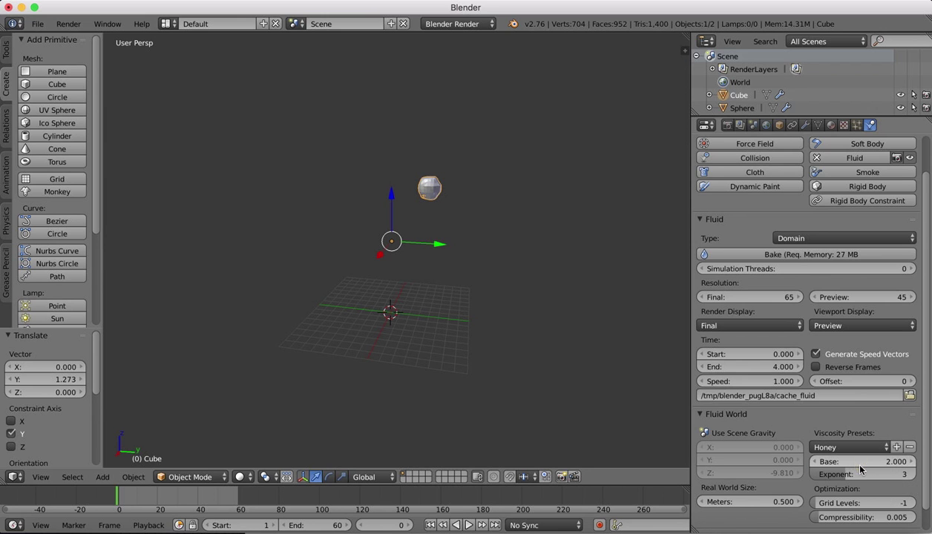
left_click(780, 257)
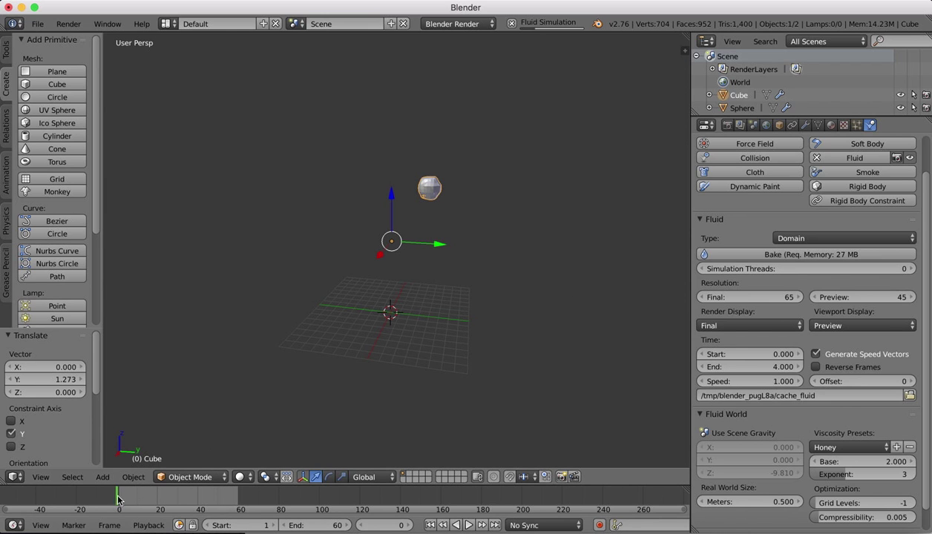
key("alt+a")
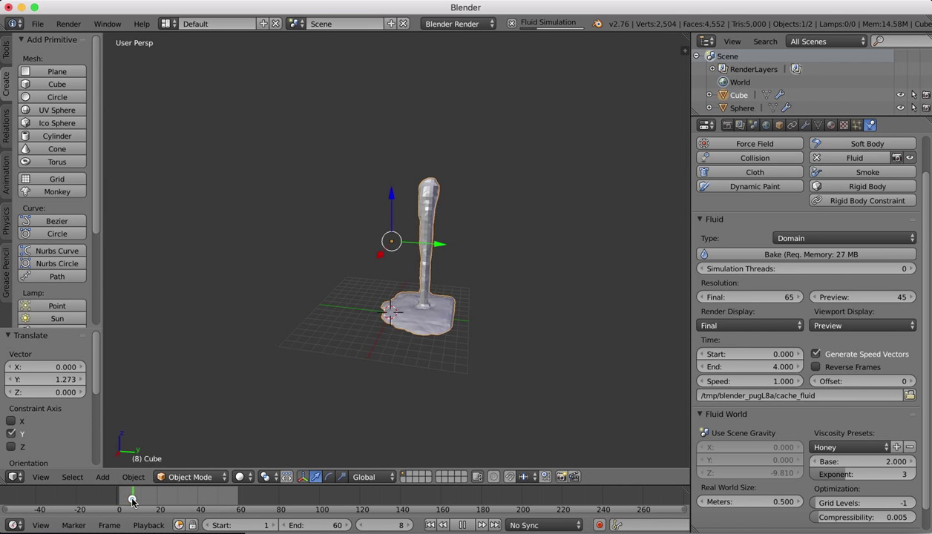
key("alt+a")
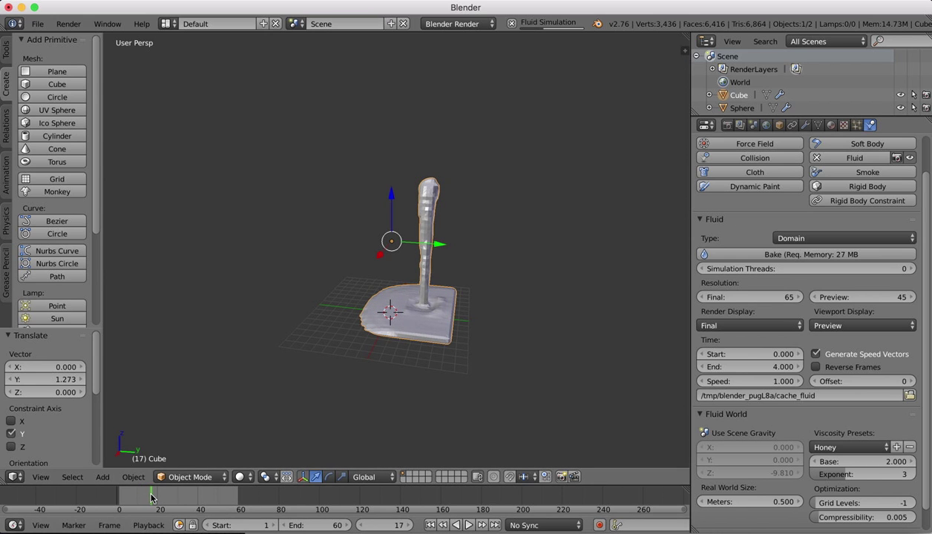
left_click_drag(151, 497, 93, 505)
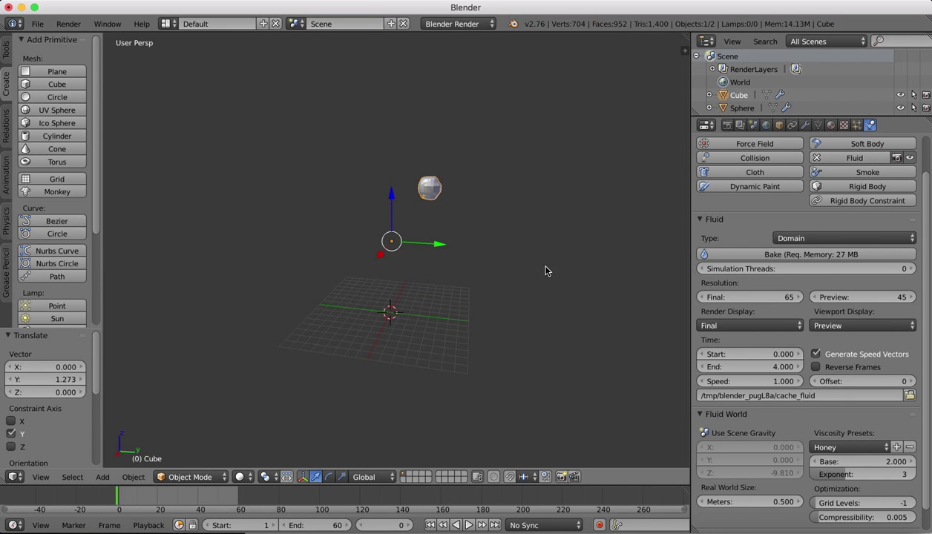
- Change the Viscosity Preset to Water (base 5.000, exponent 5)
left_click(844, 449)
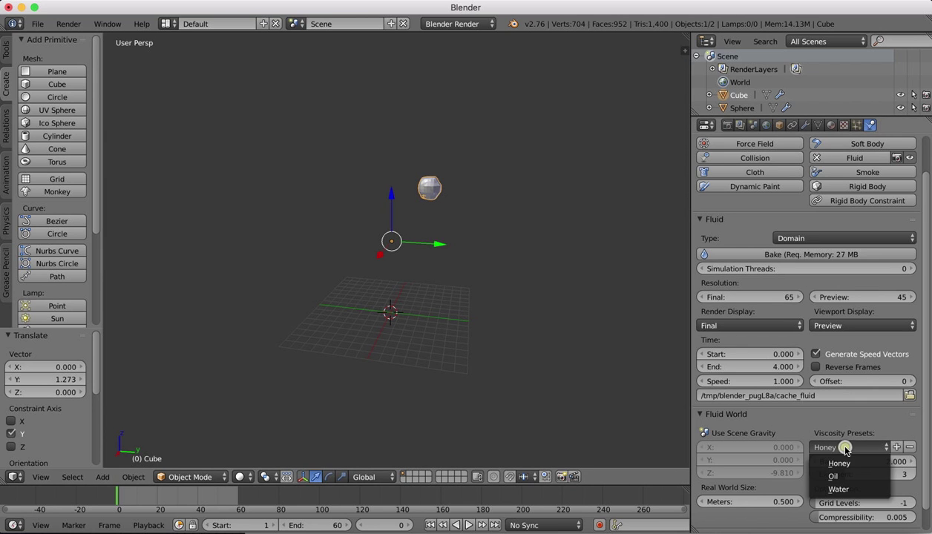
left_click(852, 490)
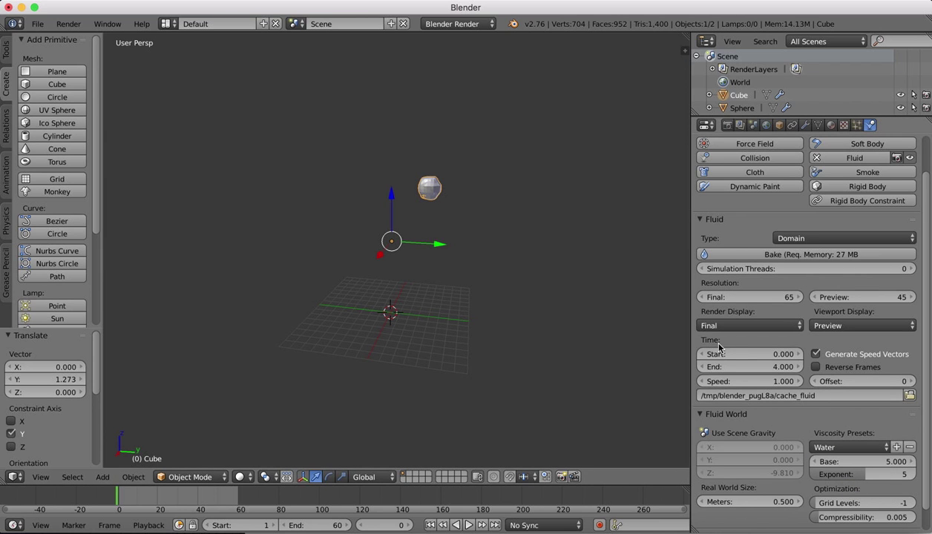
scroll(834, 388, "down", 1)
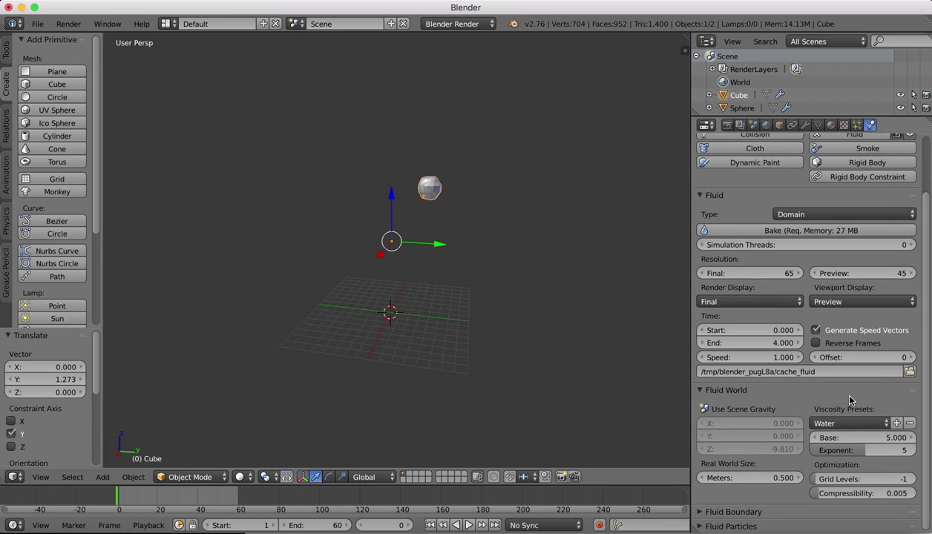
- Raise Surface Subdivisions to 2 in the Fluid Boundary settings
left_click(713, 511)
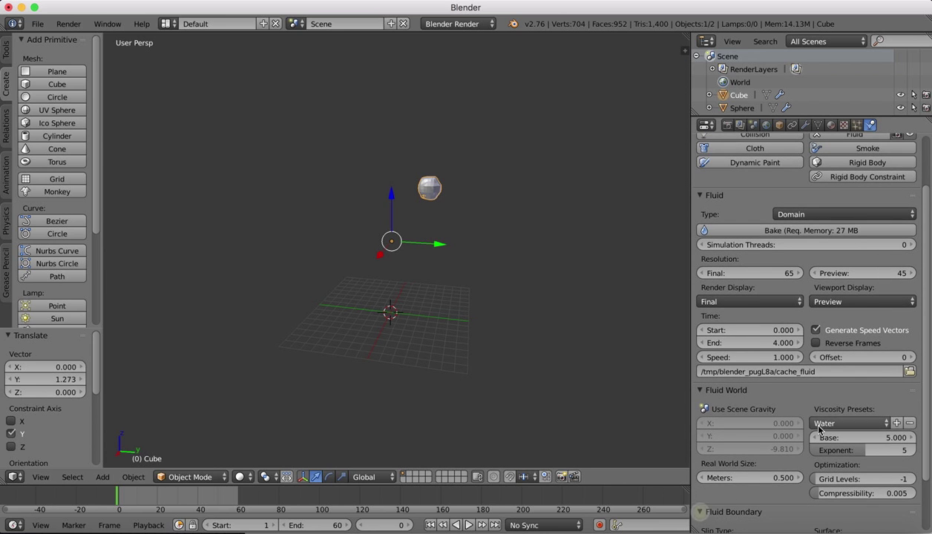
scroll(820, 431, "down", 2)
scroll(819, 429, "down", 1)
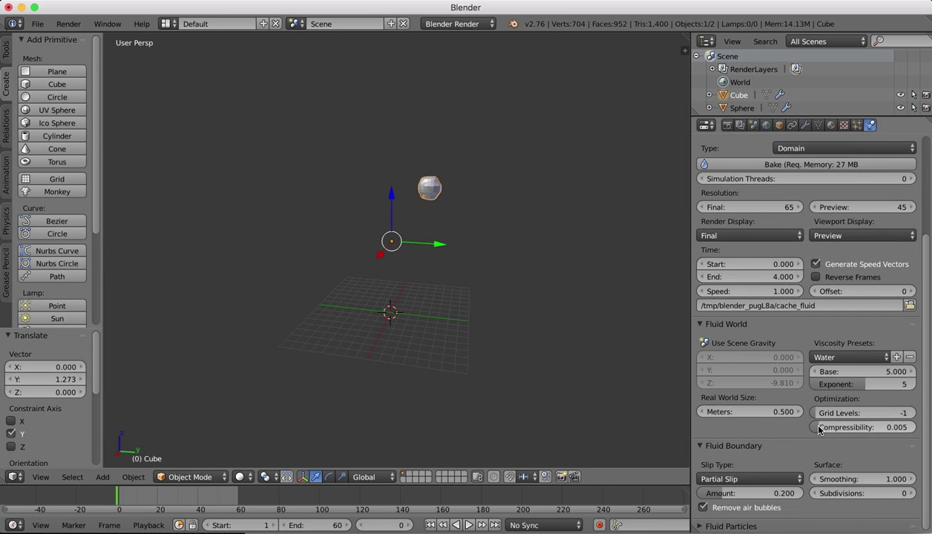
left_click(913, 494)
left_click(912, 494)
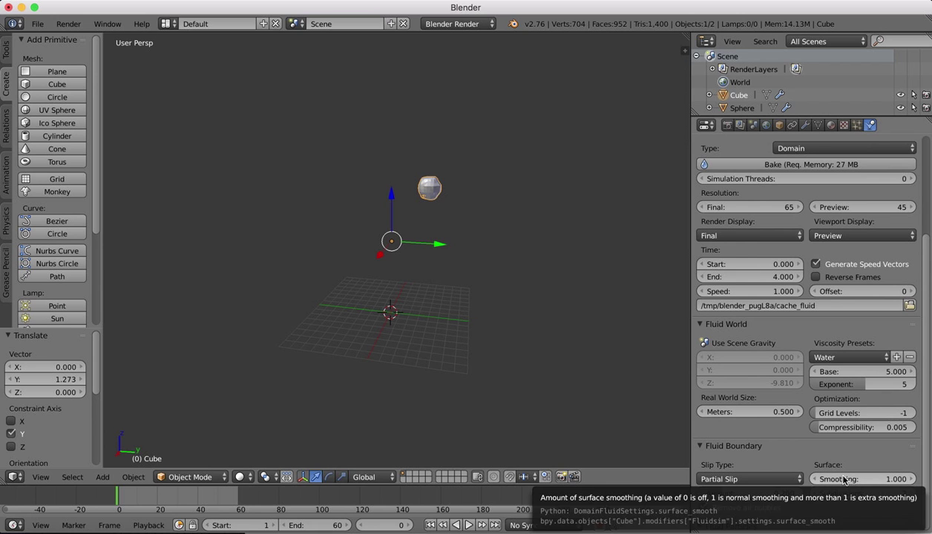
left_click(699, 446)
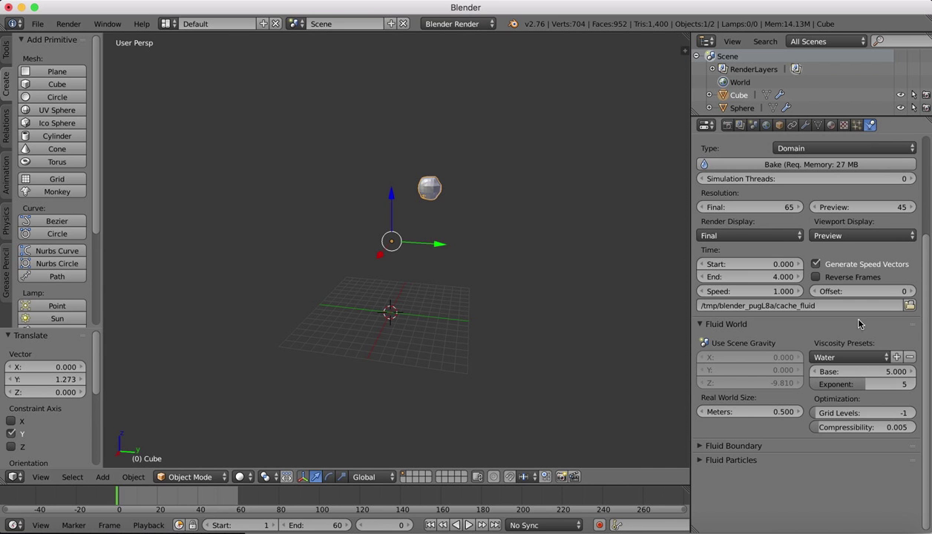
scroll(837, 263, "up", 5)
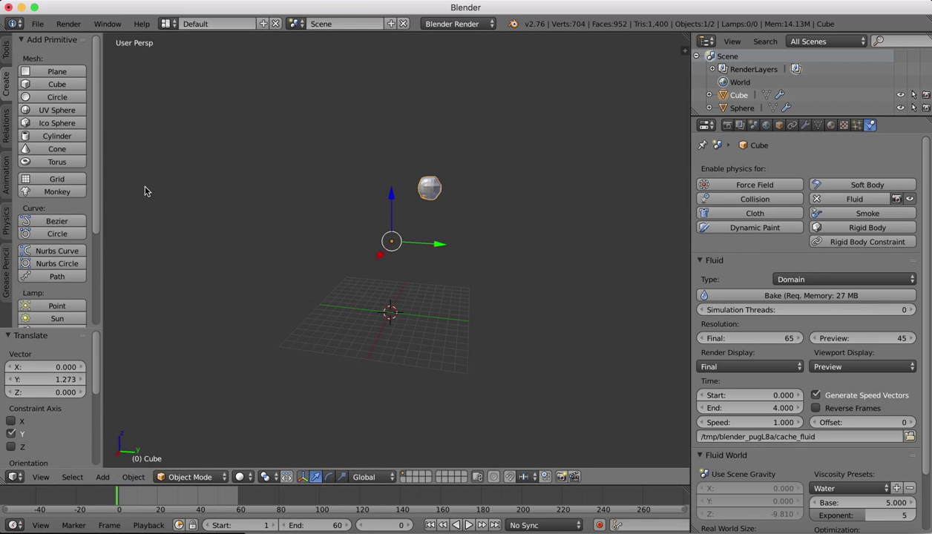
- Add a torus, lift it along Z and scale it to 1.558
left_click(45, 162)
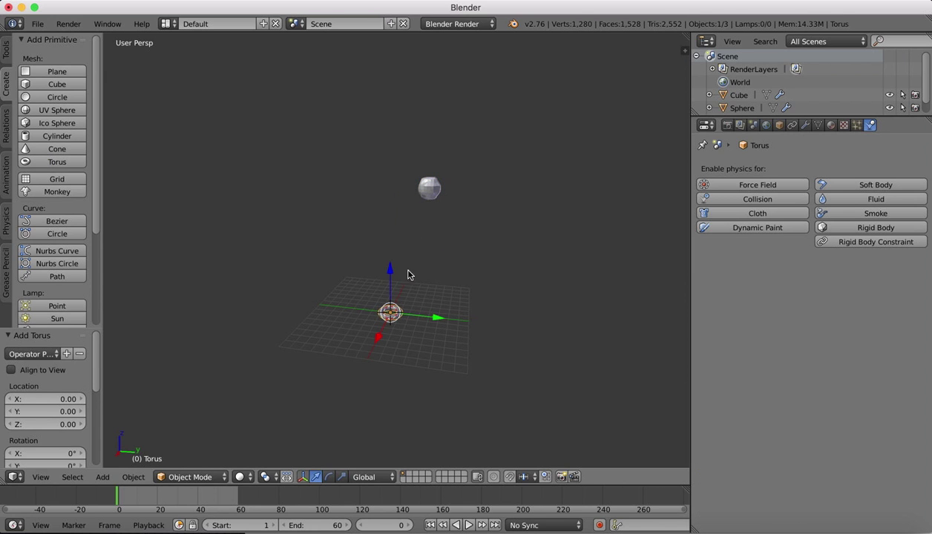
left_click_drag(388, 275, 382, 234)
key("s")
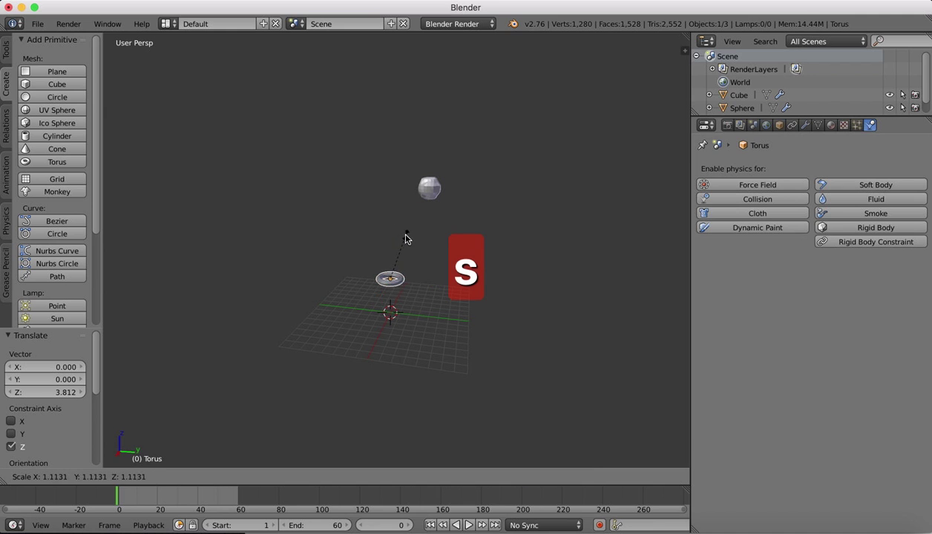
left_click(417, 223)
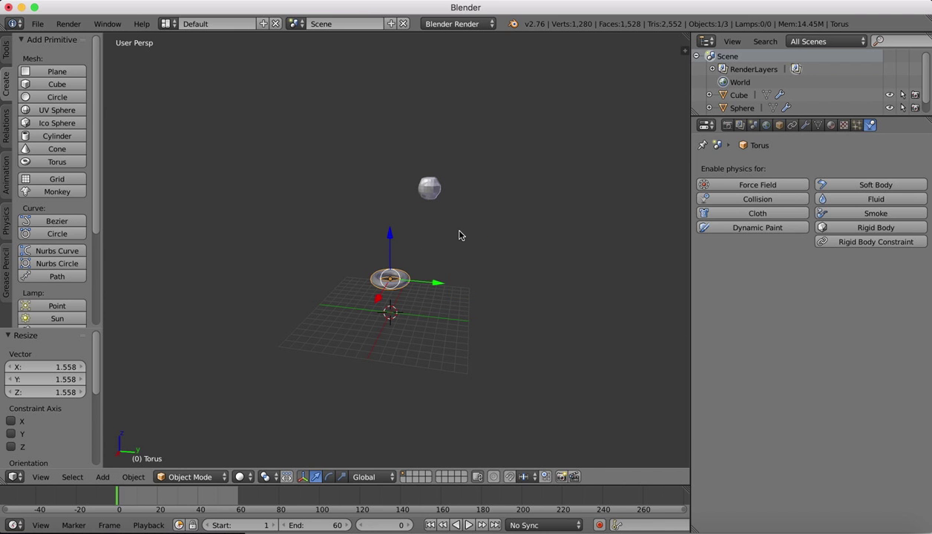
- Nudge the torus along X and Y, then raise it 0.694 on Z to just below the sphere
scroll(460, 235, "left", 10)
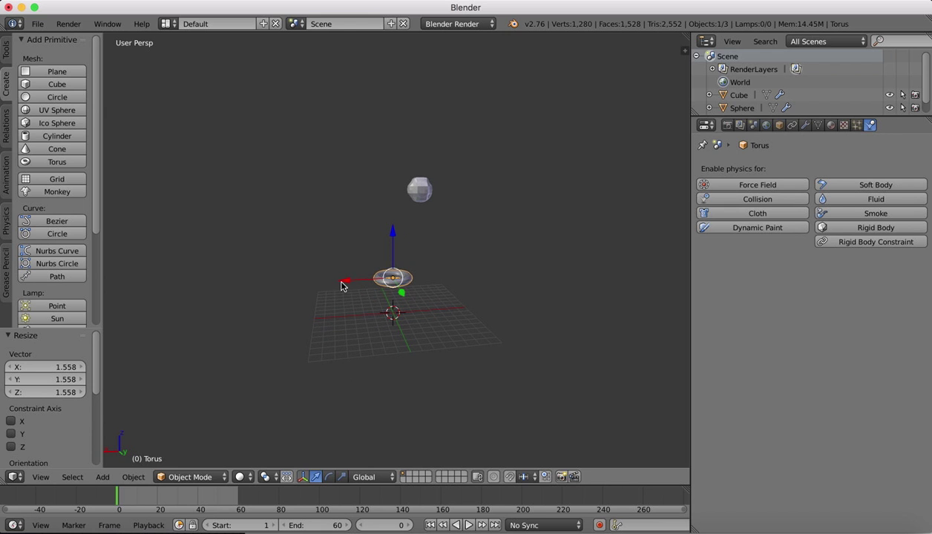
left_click_drag(342, 285, 348, 285)
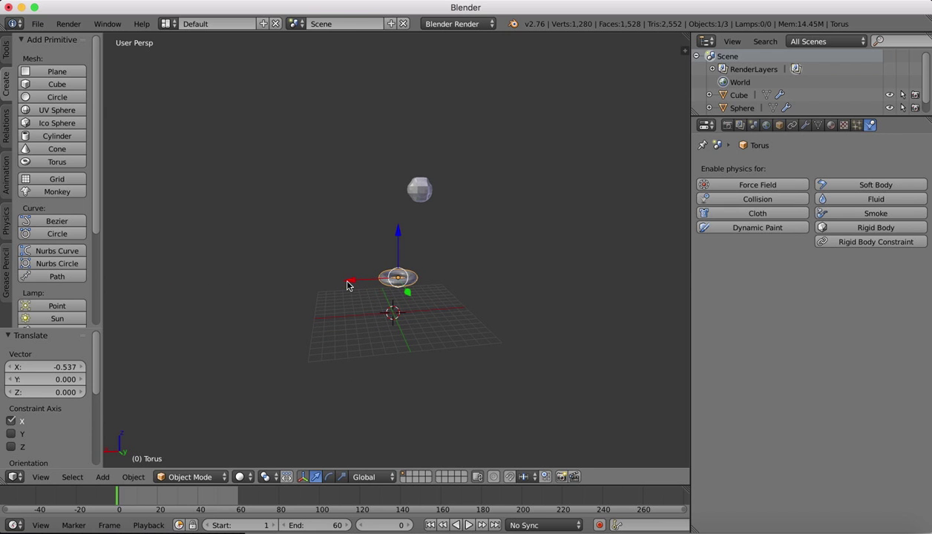
scroll(493, 283, "left", 8)
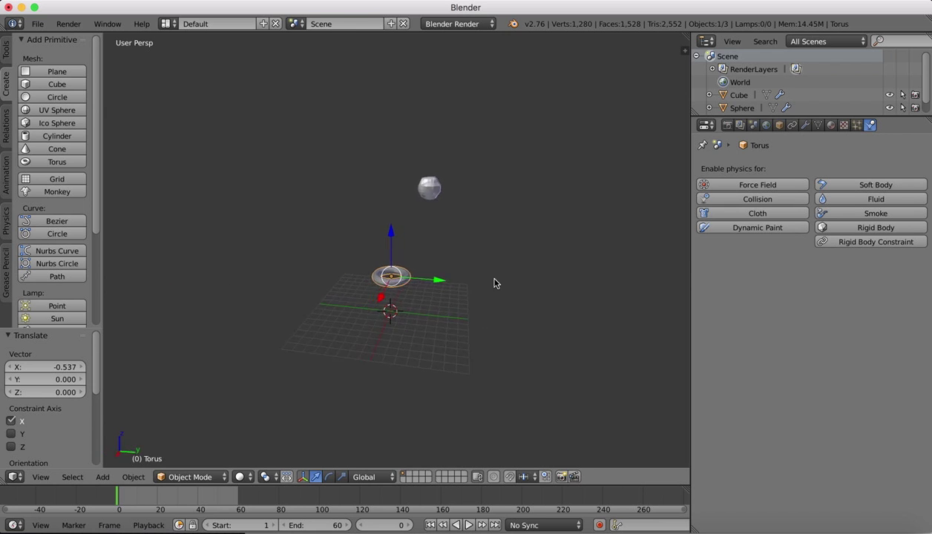
left_click_drag(439, 281, 456, 282)
scroll(410, 285, "left", 8)
left_click_drag(401, 248, 402, 238)
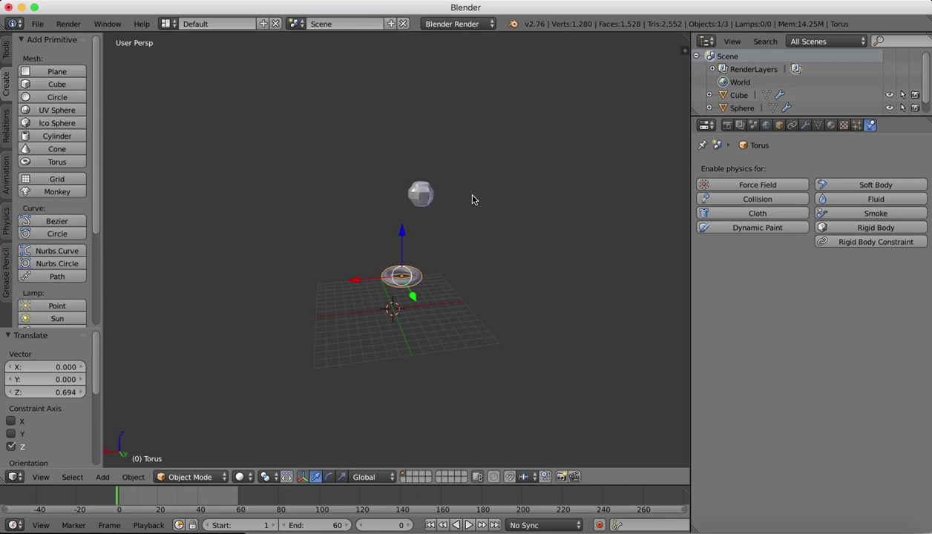
scroll(473, 198, "right", 8)
scroll(473, 198, "right", 4)
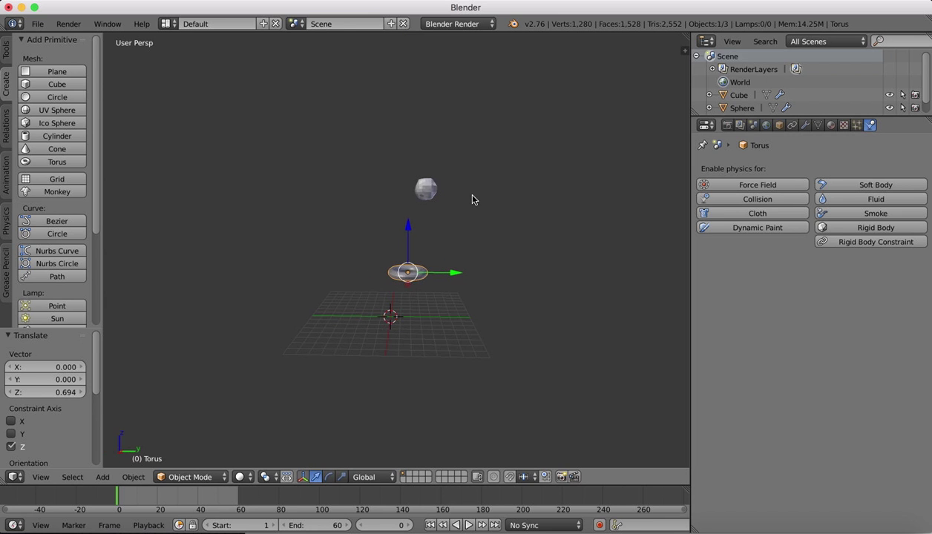
- Give the torus Fluid physics of type Obstacle
left_click(868, 200)
left_click(809, 280)
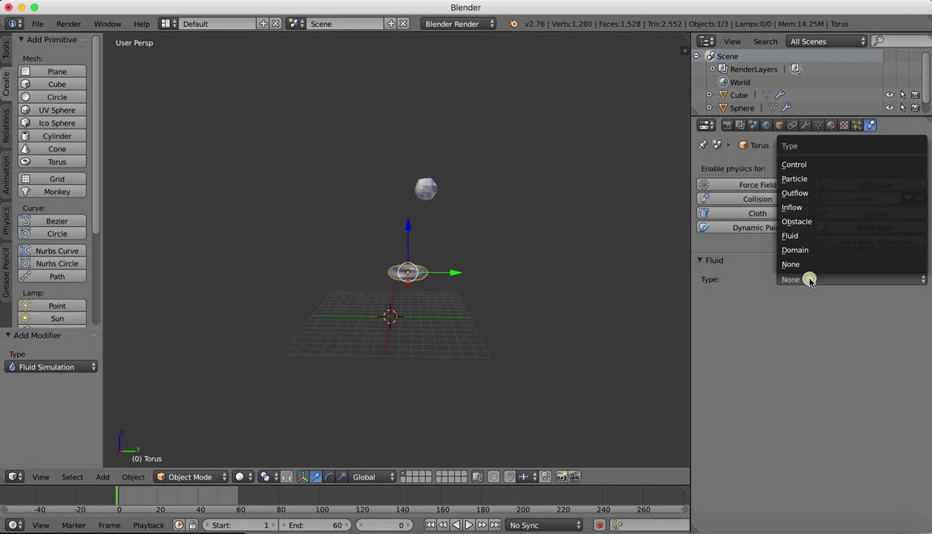
left_click(809, 223)
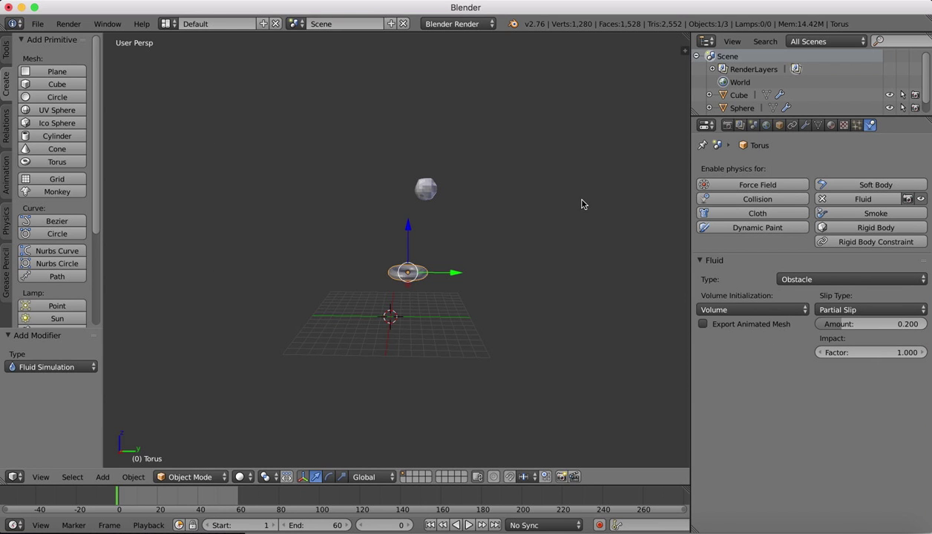
- Select the Cube domain and rebake its fluid simulation
left_click(738, 95)
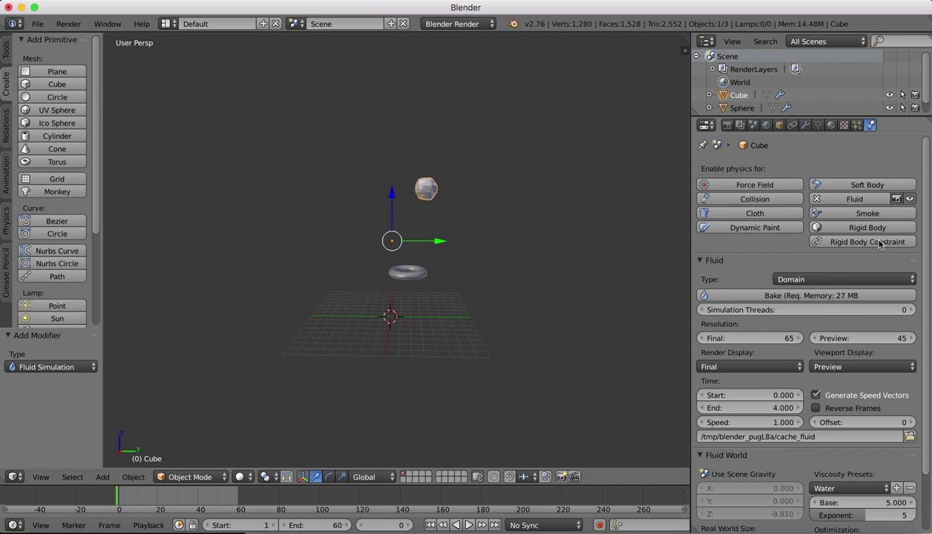
left_click(795, 296)
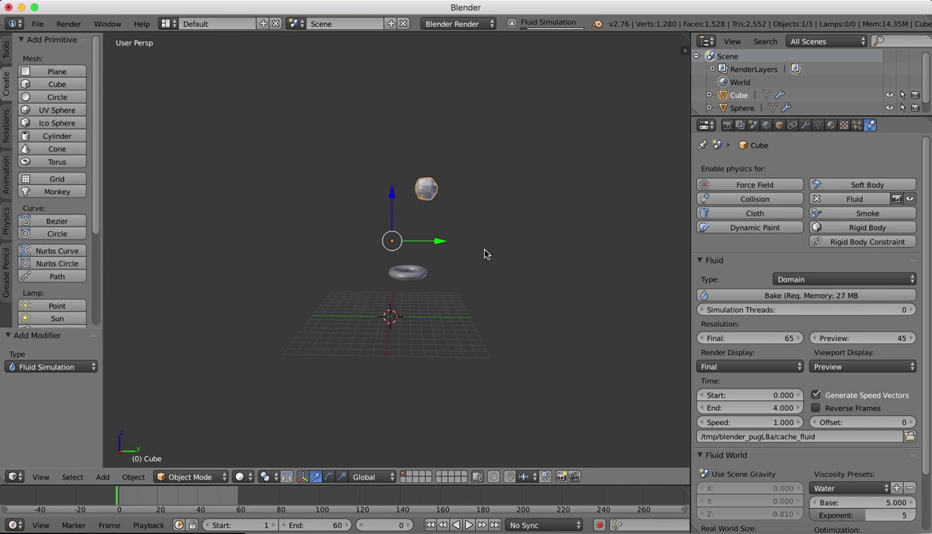
scroll(484, 254, "left", 5)
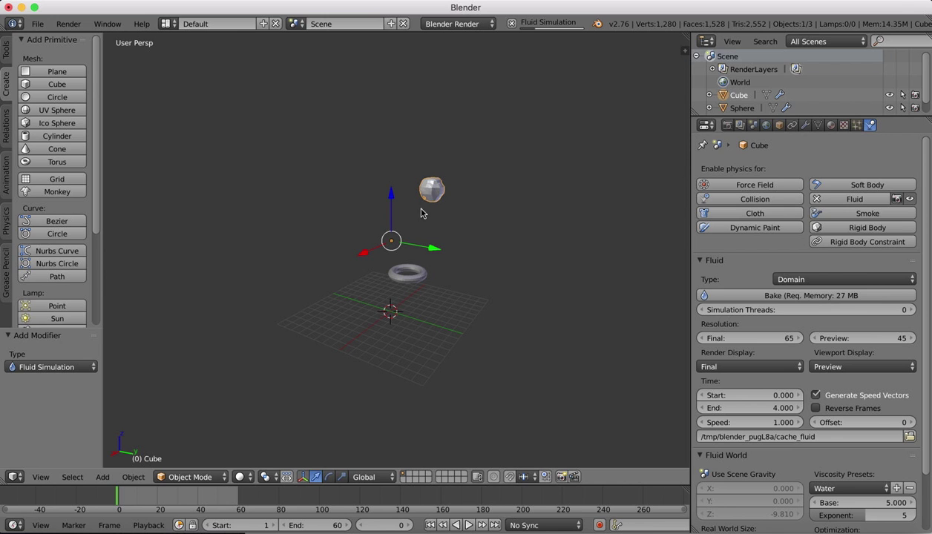
- Play the new bake, then orbit, zoom and scrub forward to inspect the water spreading across the floor
key("alt+a")
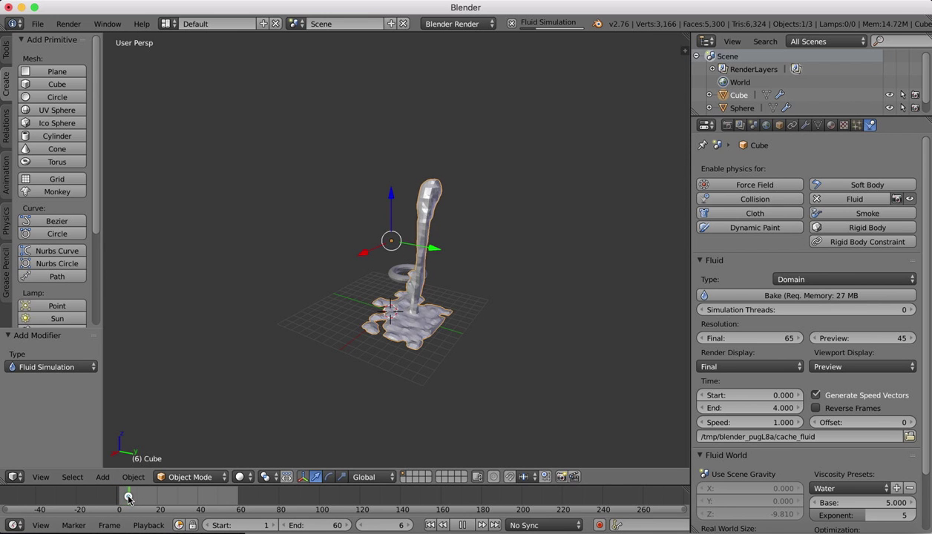
key("alt+a")
key("Left")
middle_click_drag(428, 289, 409, 222)
scroll(410, 222, "up", 4)
scroll(409, 223, "up", 2)
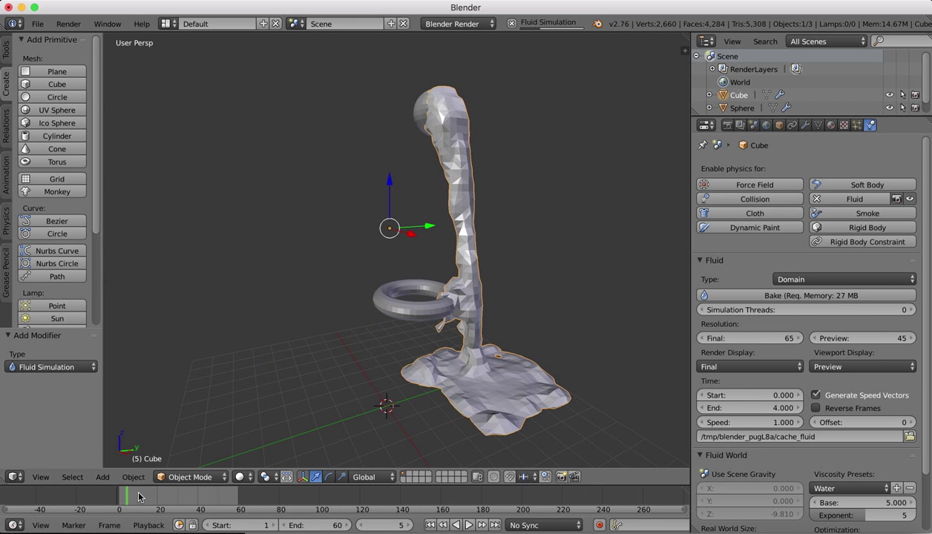
left_click_drag(127, 498, 147, 498)
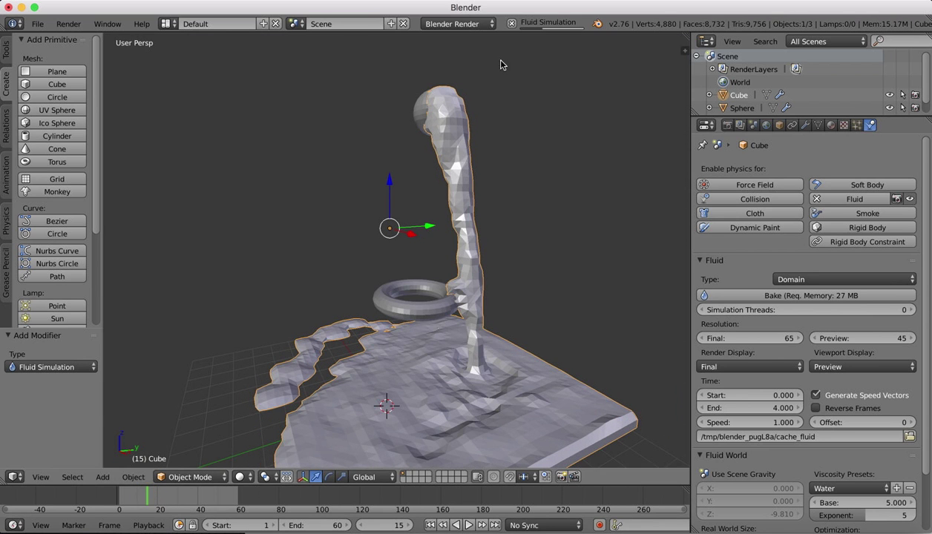
- Select the torus, shift it along Y and X, and scale it to 1.616
right_click(417, 311)
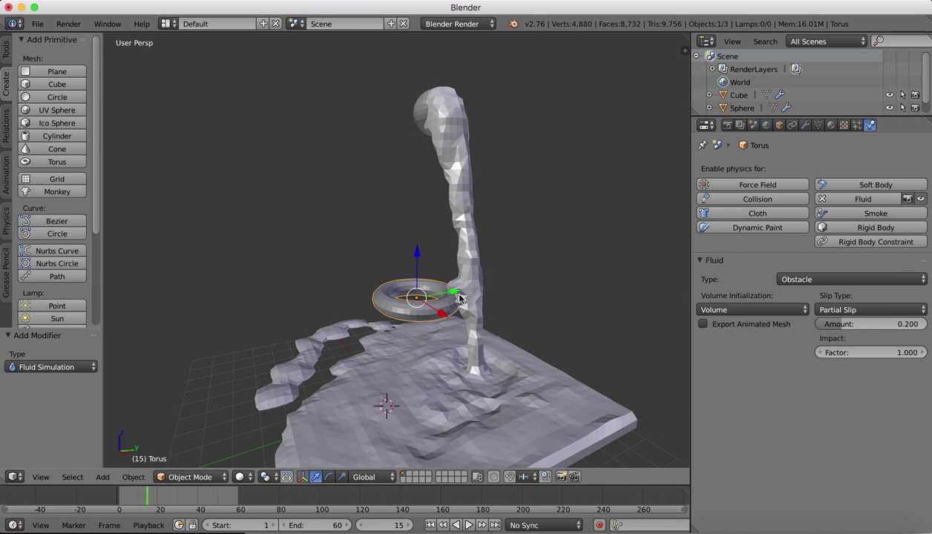
left_click_drag(454, 295, 467, 291)
middle_click_drag(467, 291, 449, 295)
left_click_drag(458, 294, 466, 295)
key("s")
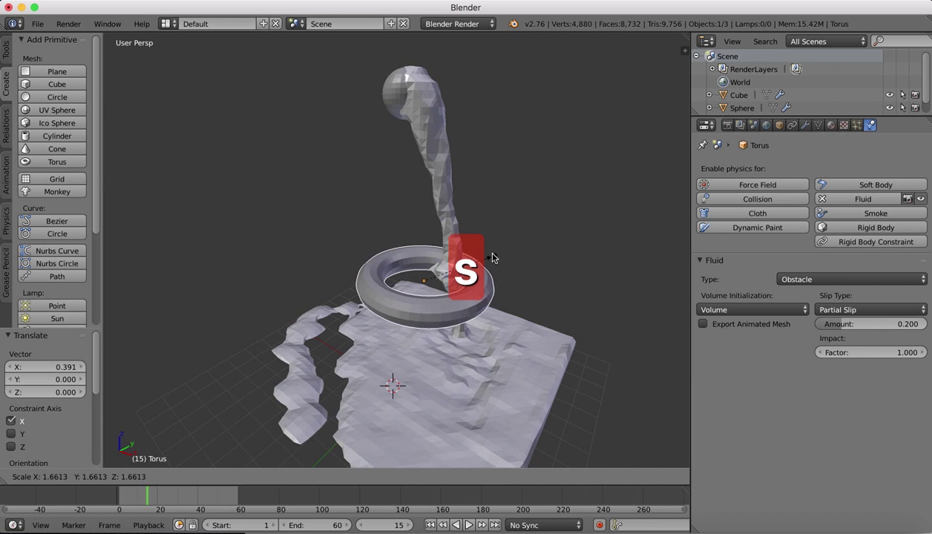
left_click(490, 258)
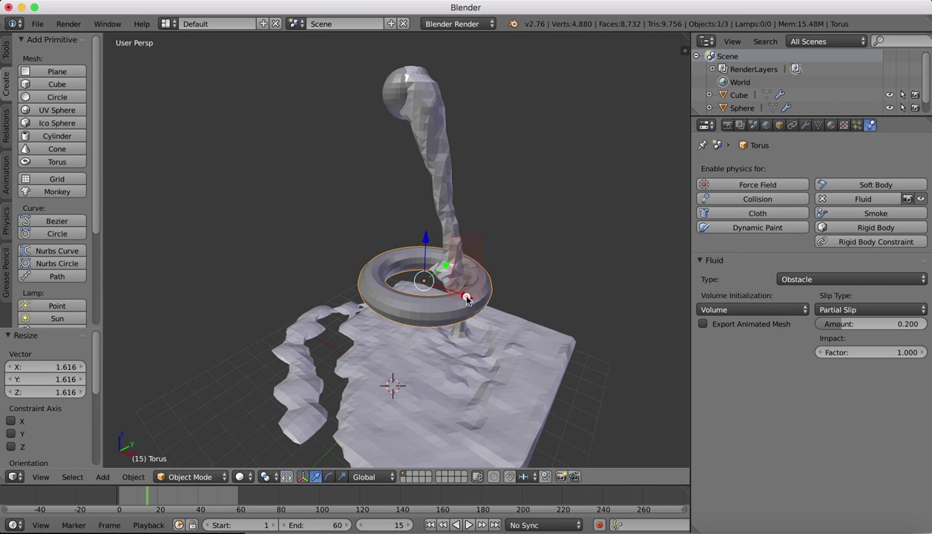
- Slide the torus -1.127 on X and raise it 3.893 on Z into the stream
left_click_drag(466, 299, 445, 295)
mouse_move(460, 222)
middle_mouse_down()
mouse_move(471, 229)
mouse_move(460, 220)
middle_mouse_up()
left_click_drag(440, 256, 440, 169)
middle_click_drag(441, 169, 453, 239)
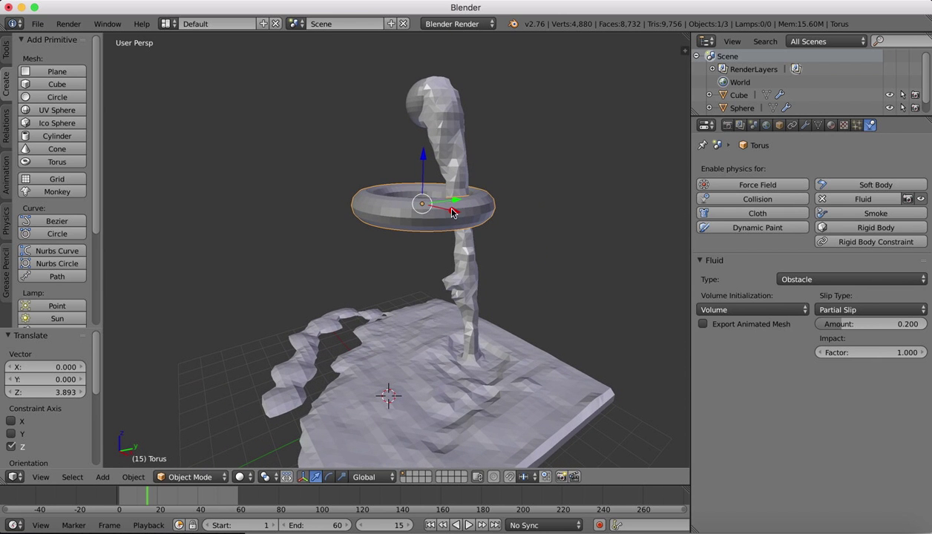
left_click_drag(447, 209, 438, 206)
scroll(573, 89, "up", 10)
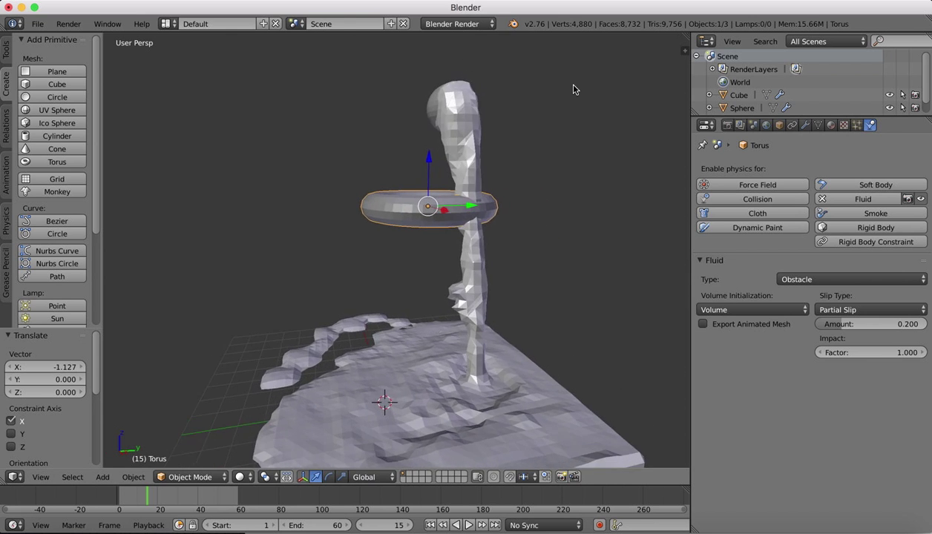
scroll(572, 89, "down", 10)
scroll(573, 89, "up", 10)
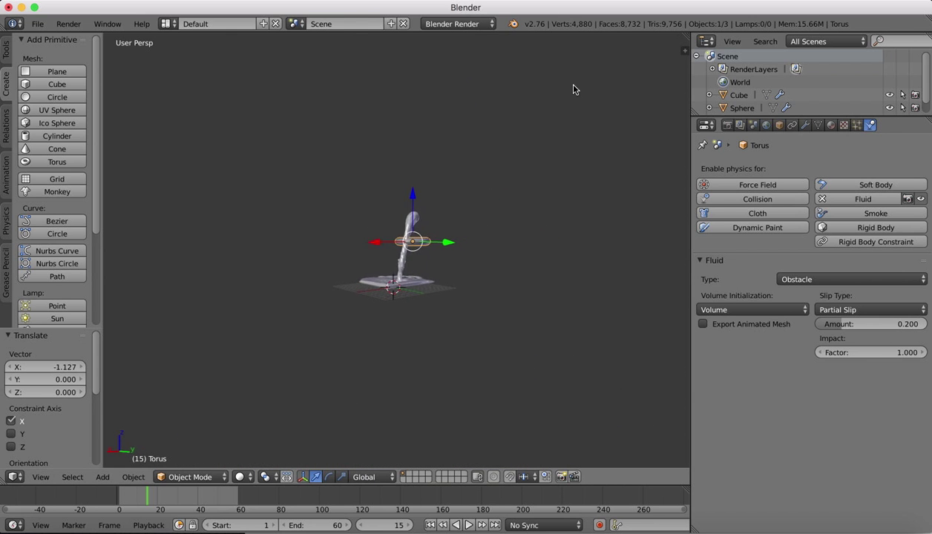
- Select Cube in the Outliner and scrub the timeline back to frame 0
scroll(397, 197, "up", 5)
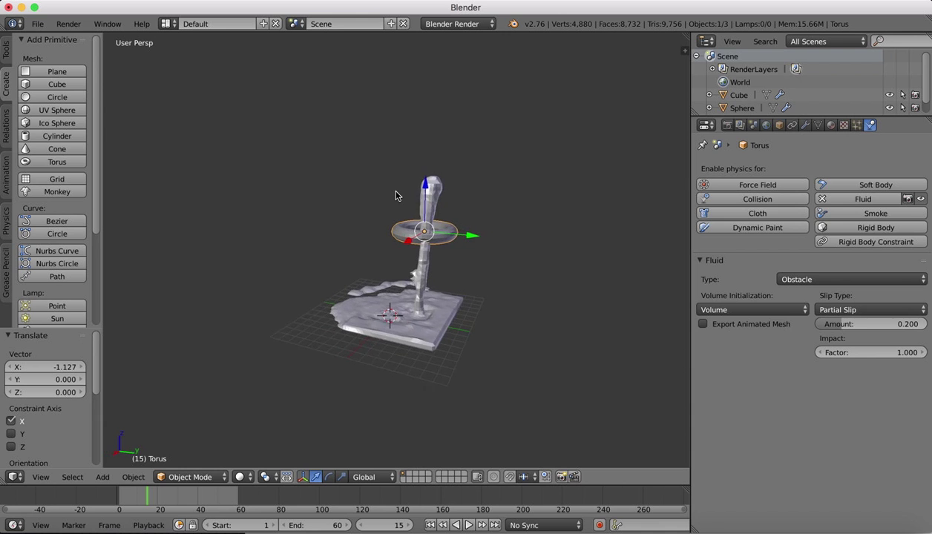
scroll(395, 196, "up", 5)
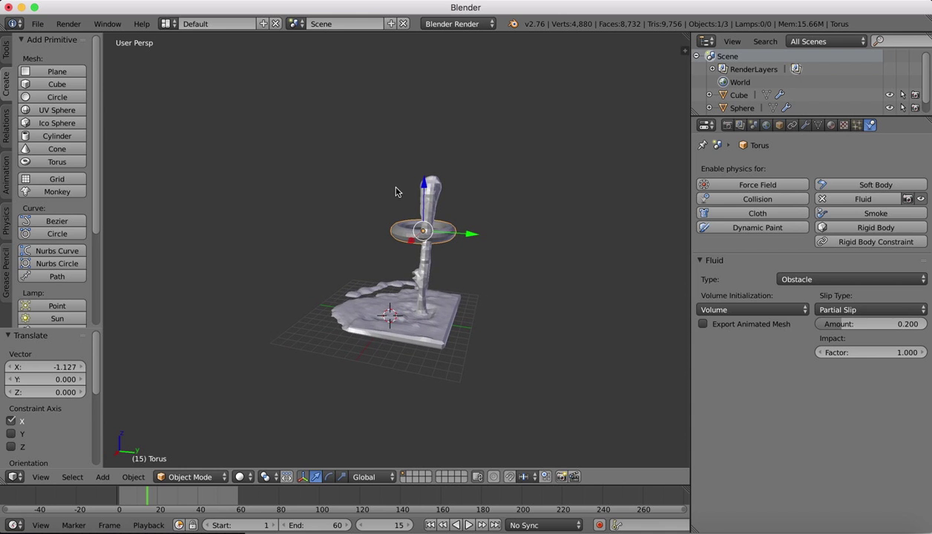
left_click(741, 96)
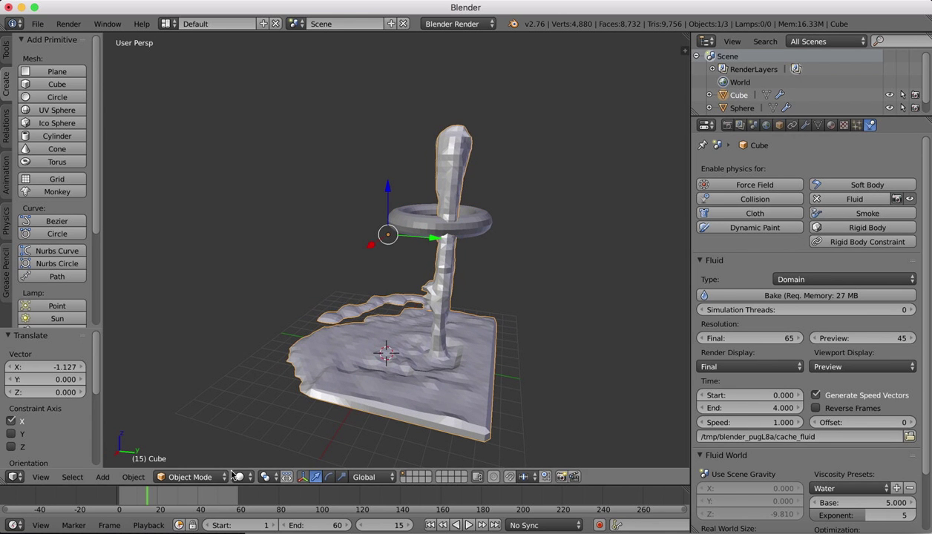
left_click_drag(143, 500, 118, 496)
- Bake the Cube domain's fluid again around the moved torus and orbit to review it
left_click(806, 296)
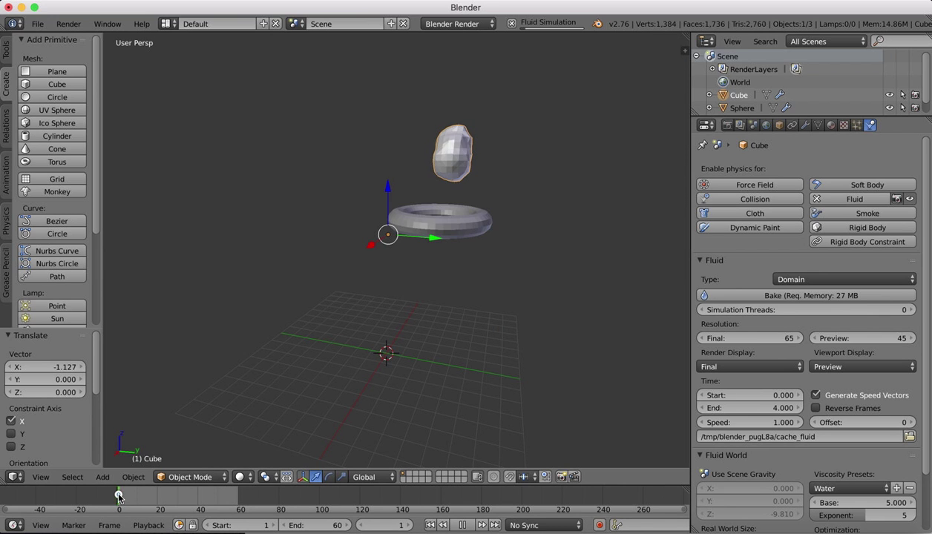
scroll(517, 226, "right", 10)
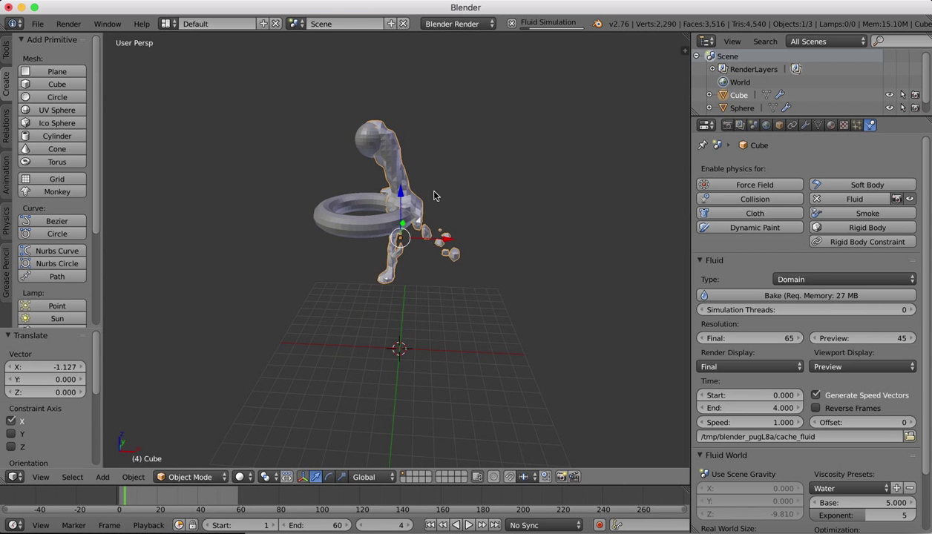
scroll(434, 195, "left", 8)
scroll(434, 195, "right", 8)
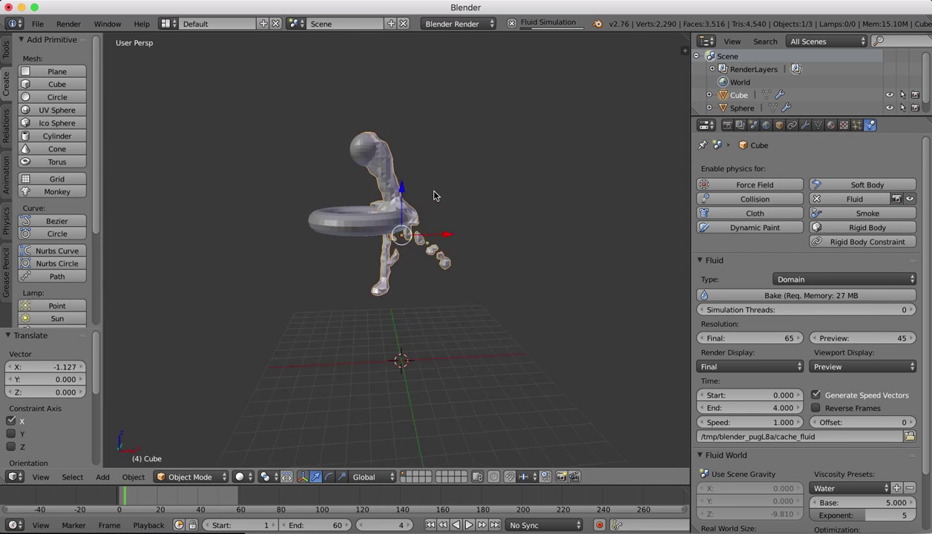
scroll(434, 195, "right", 5)
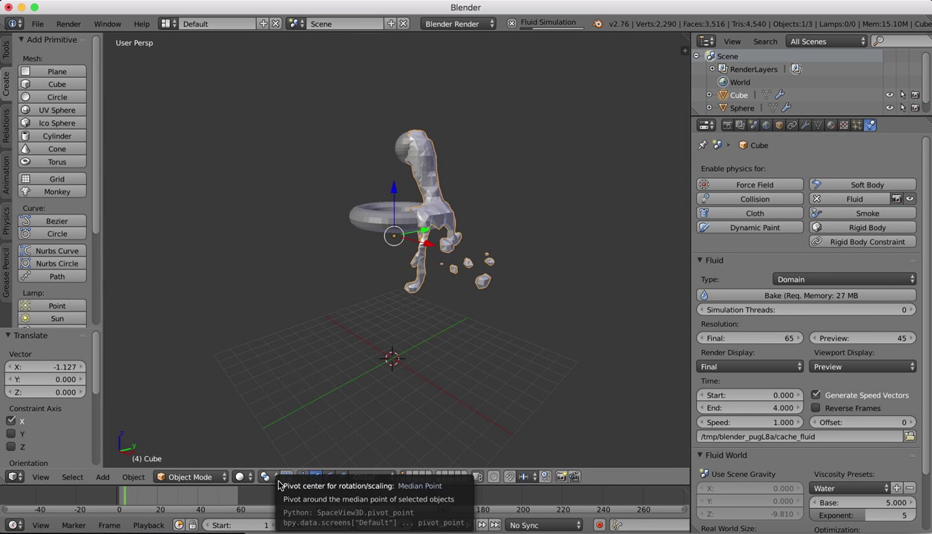
scroll(467, 236, "right", 10)
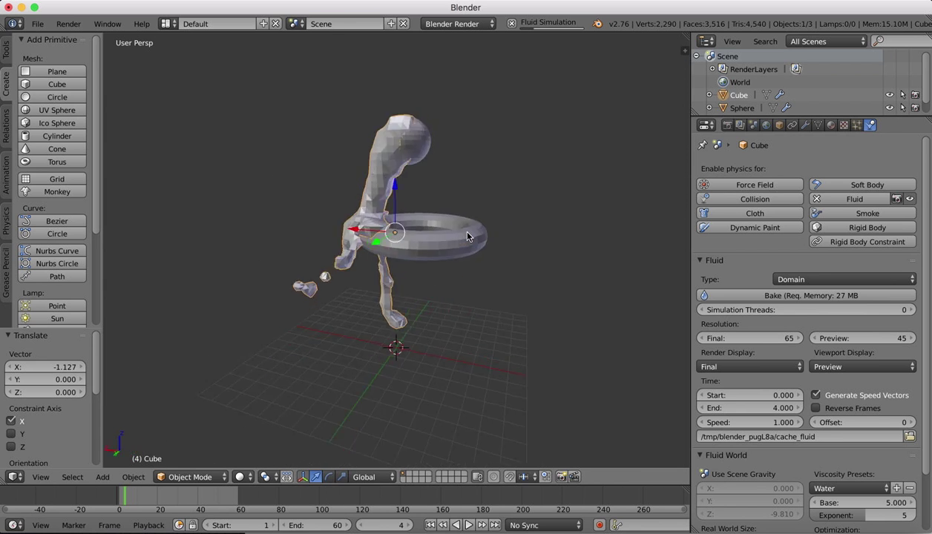
scroll(468, 236, "right", 5)
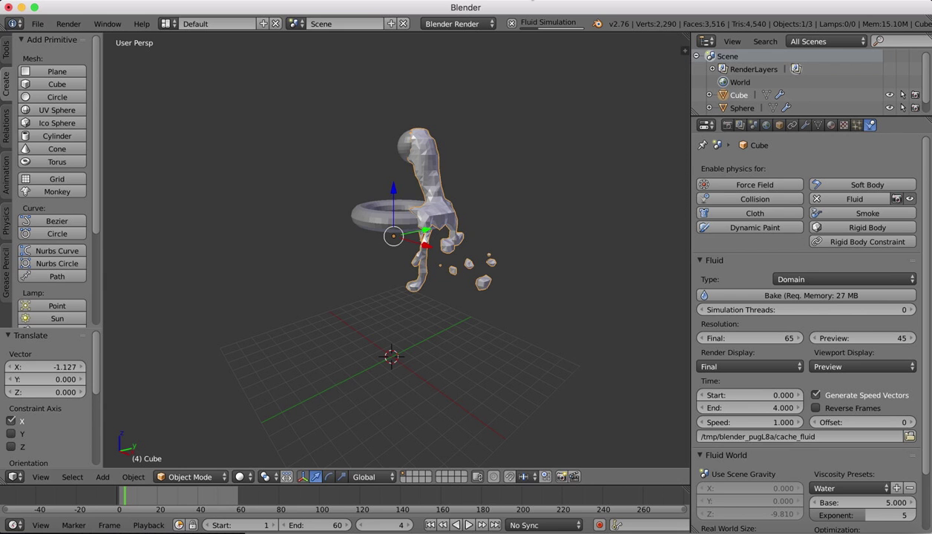
left_click(534, 0)
left_click(568, 20)
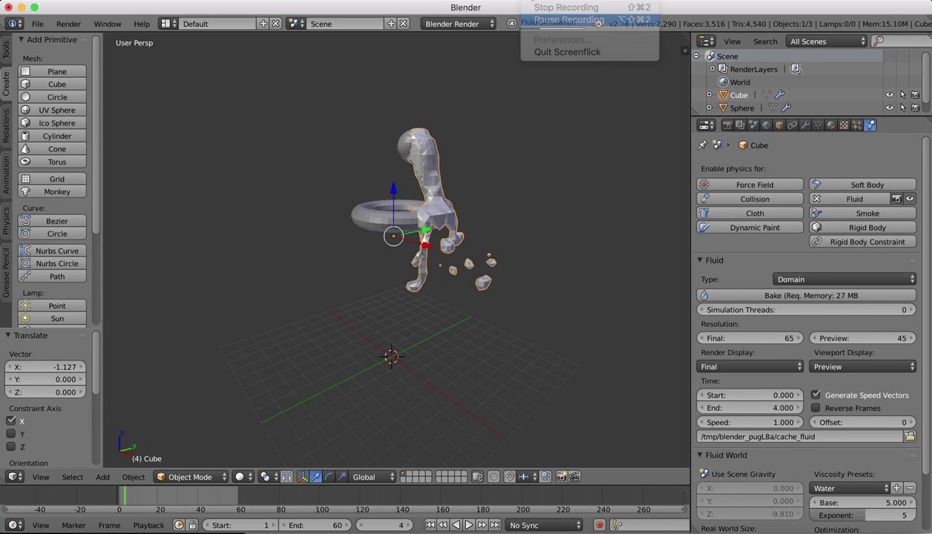
- Play the rebaked animation, restart it from frame 0 and pause at frame 40
key("alt+a")
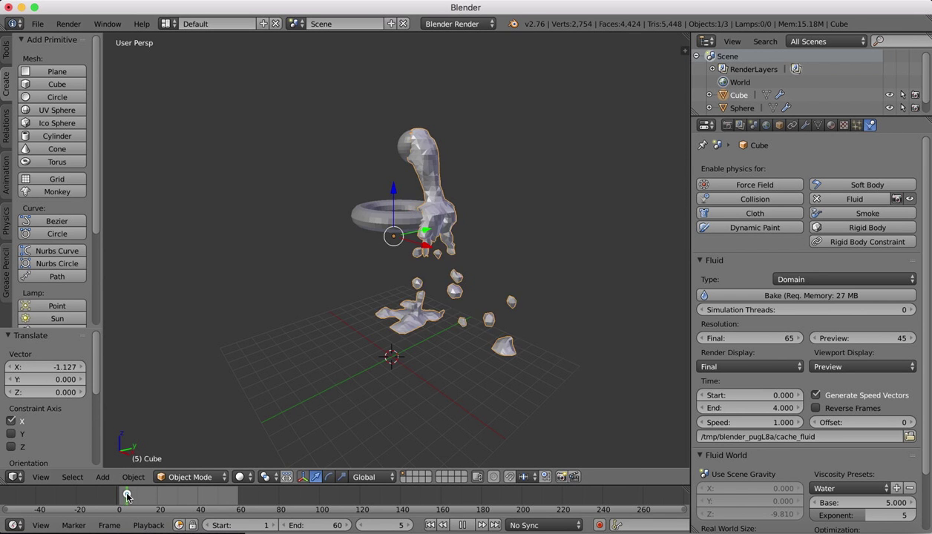
left_click_drag(151, 496, 63, 492)
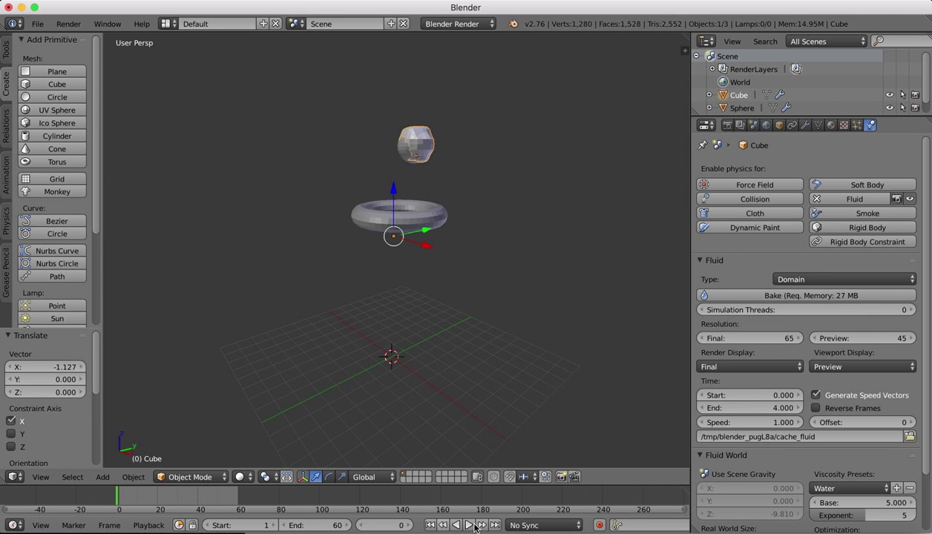
left_click(468, 526)
left_click(470, 525)
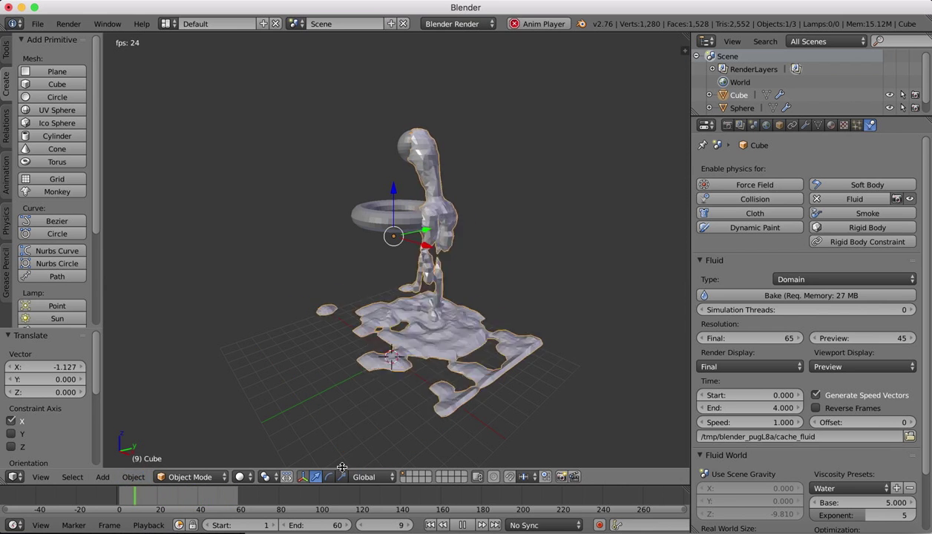
left_click(462, 525)
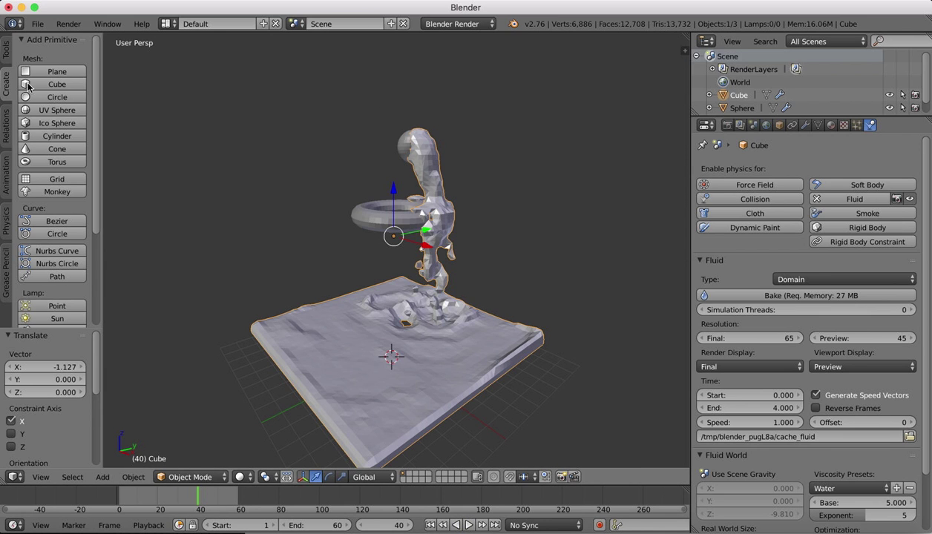
- Smooth-shade the fluid mesh and switch its Viewport Display from Preview to Final
left_click(4, 51)
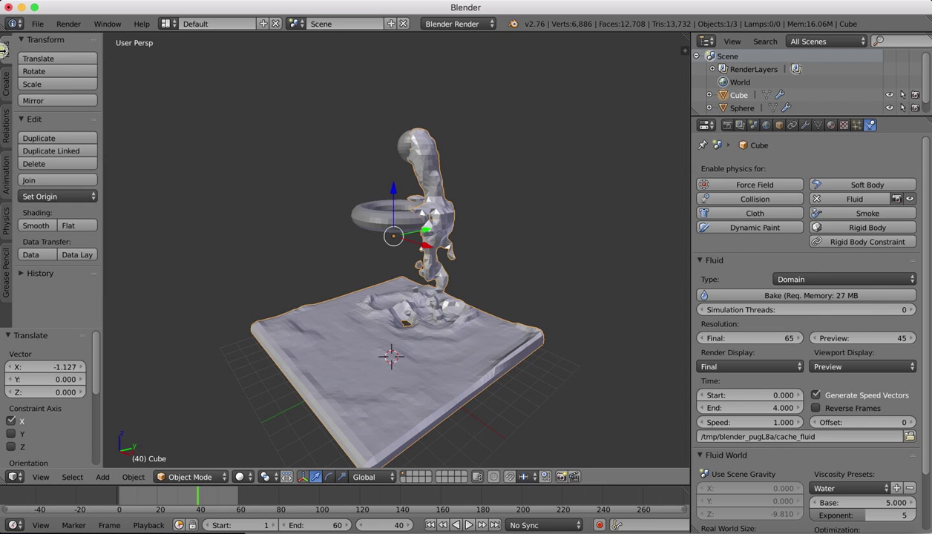
left_click(37, 226)
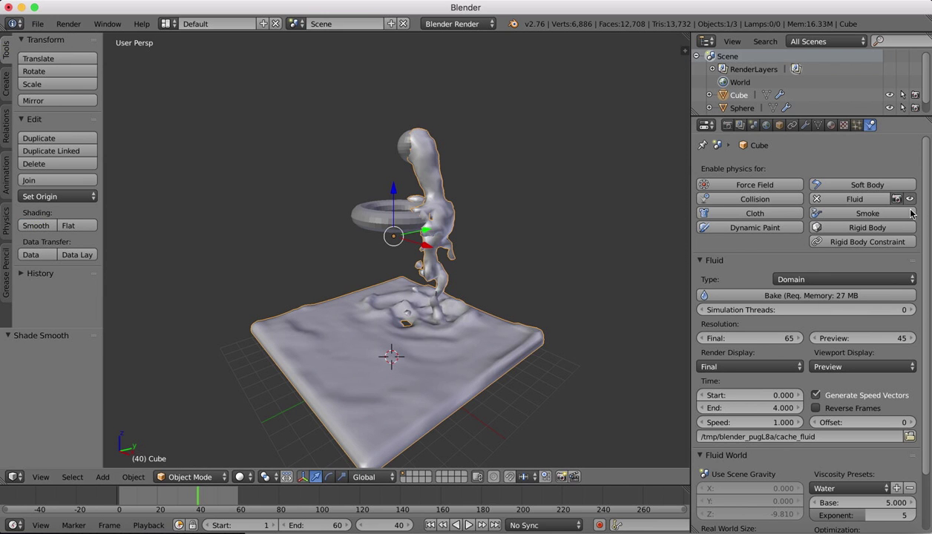
left_click(869, 369)
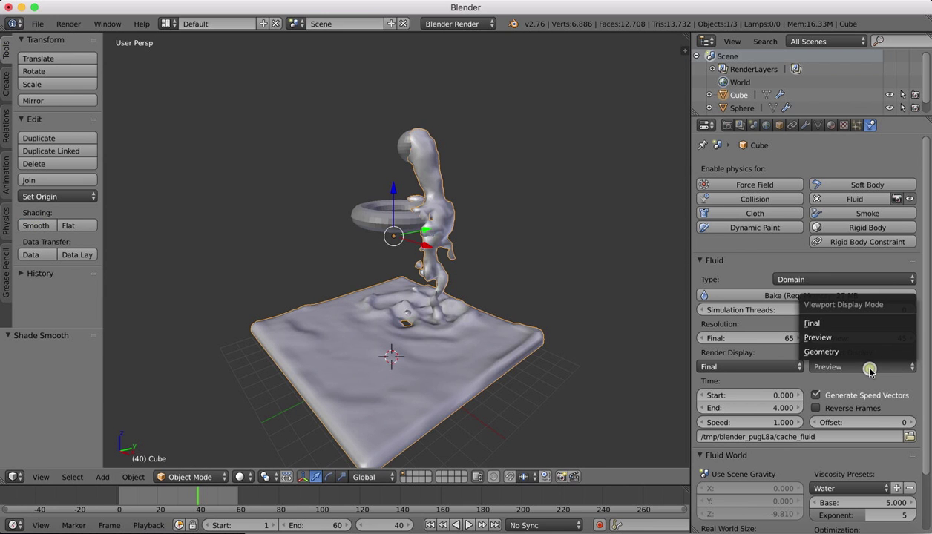
left_click(837, 328)
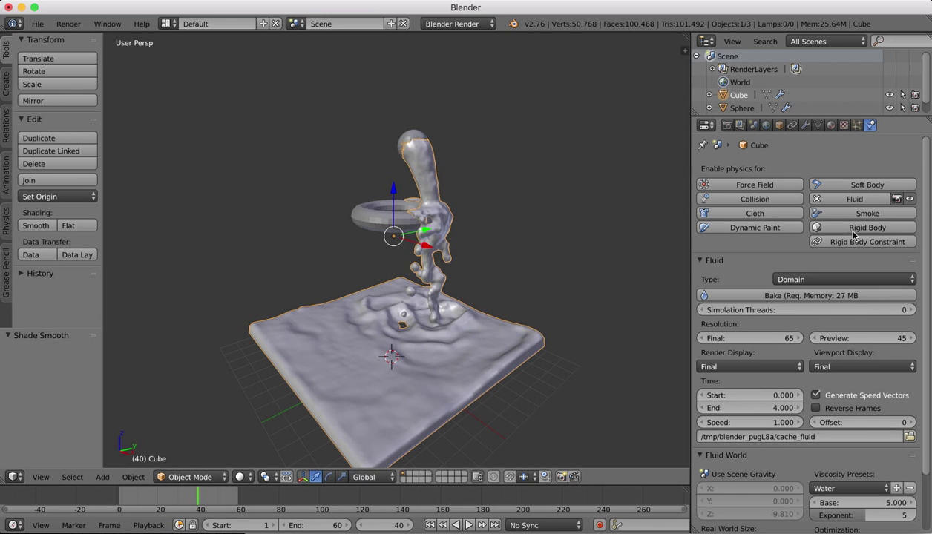
- Add a Subdivision Surface modifier to the Cube with 2 viewport subdivisions
left_click(779, 126)
left_click(805, 126)
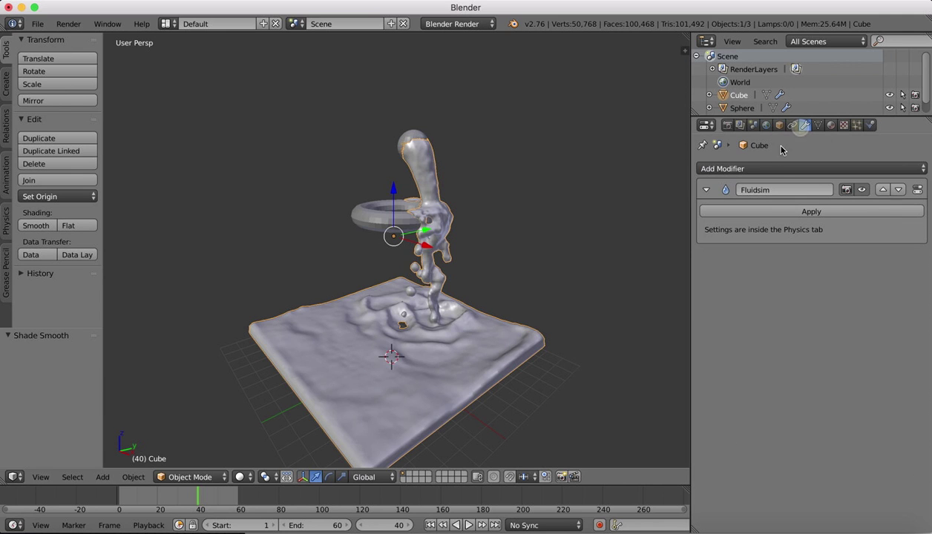
left_click(769, 169)
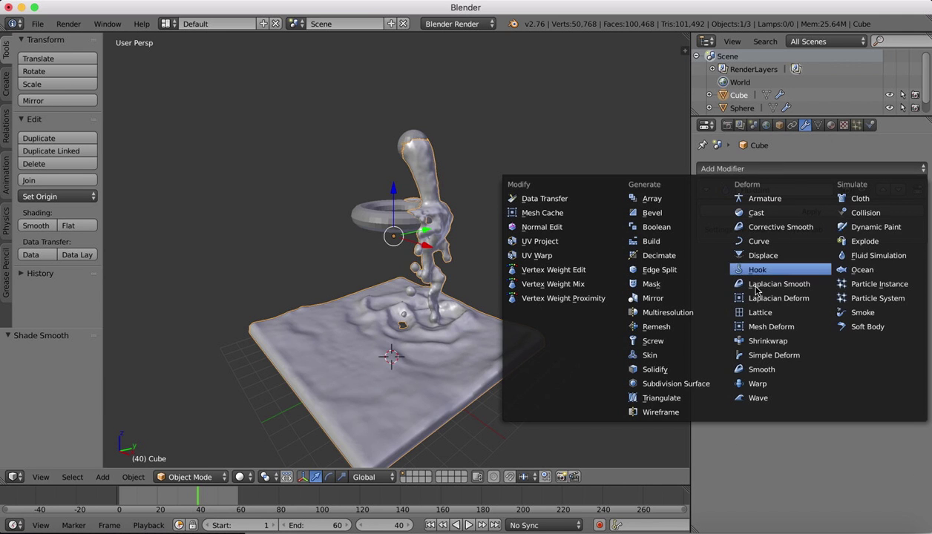
left_click(700, 385)
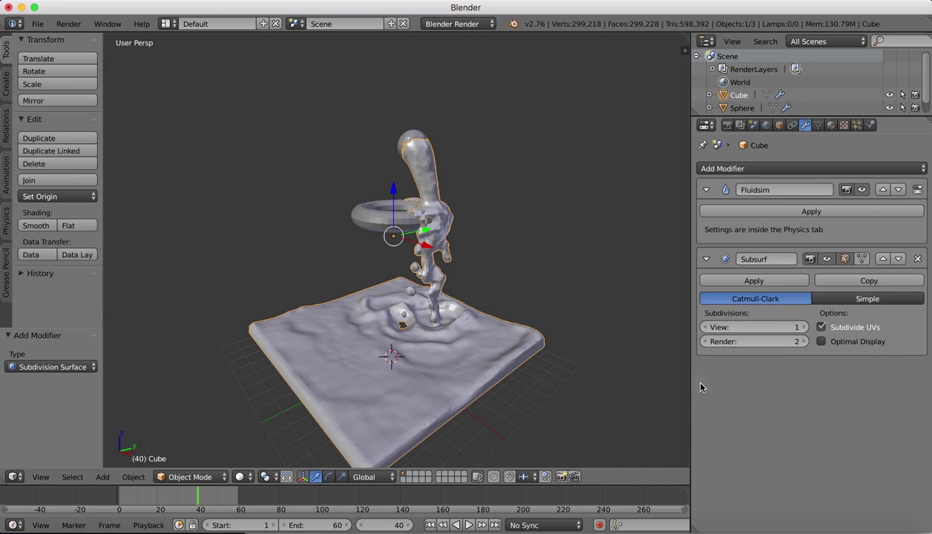
left_click(806, 327)
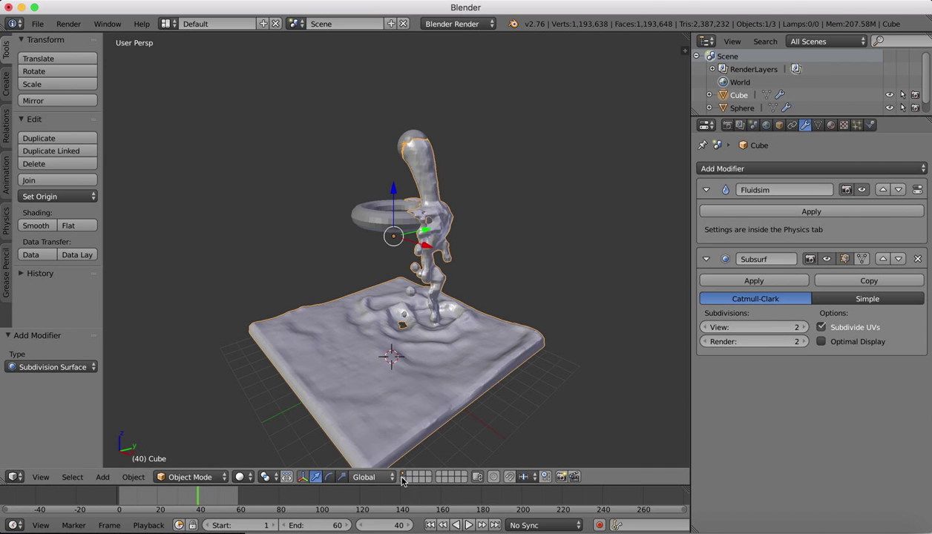
- Play the smoothed fluid from the first frame and stop at frame 16
left_click(429, 525)
left_click(468, 525)
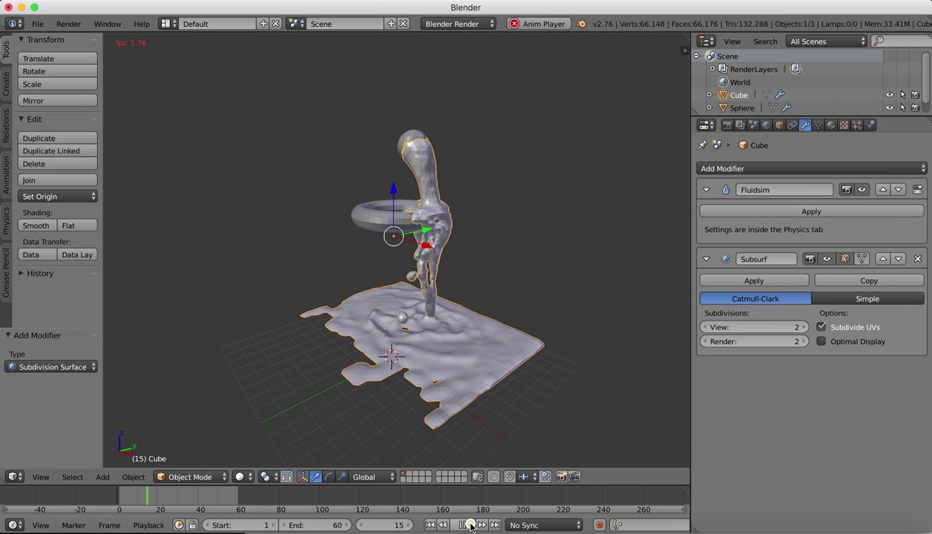
key("alt+a")
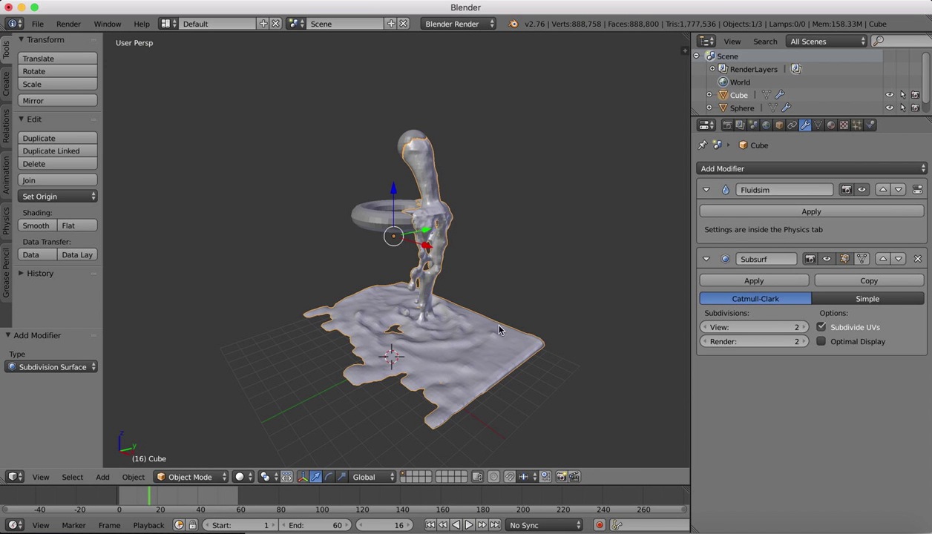
- Set the fluid's Viewport Display back to Preview in the Physics settings
left_click(918, 190)
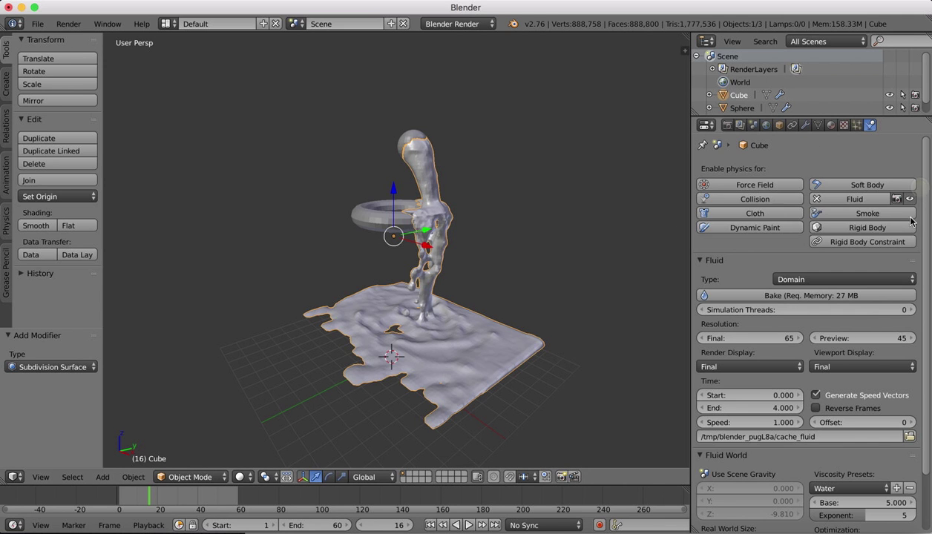
left_click(842, 367)
left_click(842, 340)
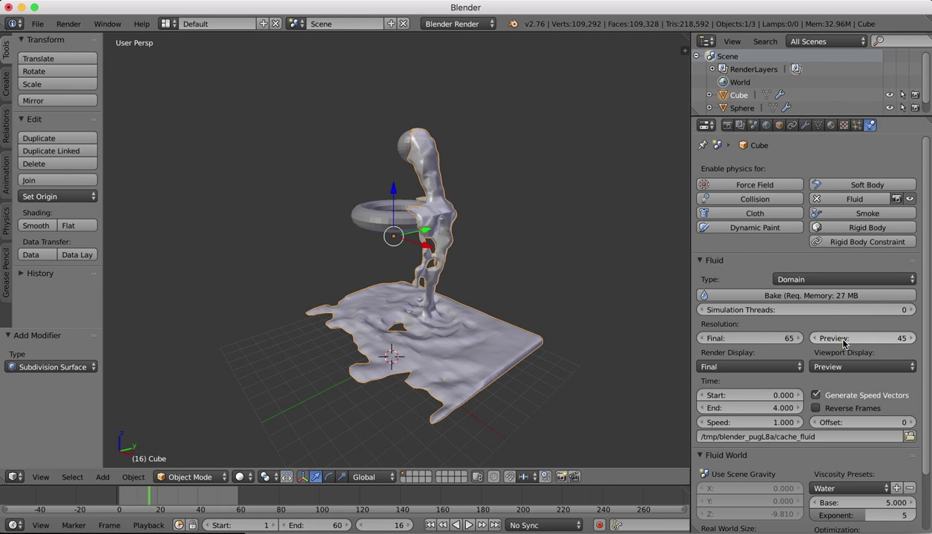
- Rewind to frame 0, play the simulation and pause at frame 39
left_click_drag(149, 495, 99, 493)
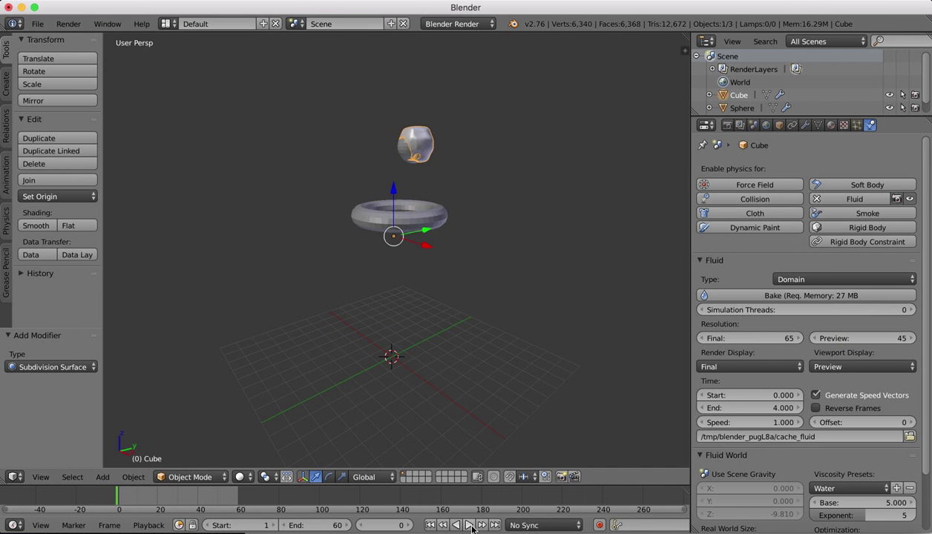
left_click(469, 524)
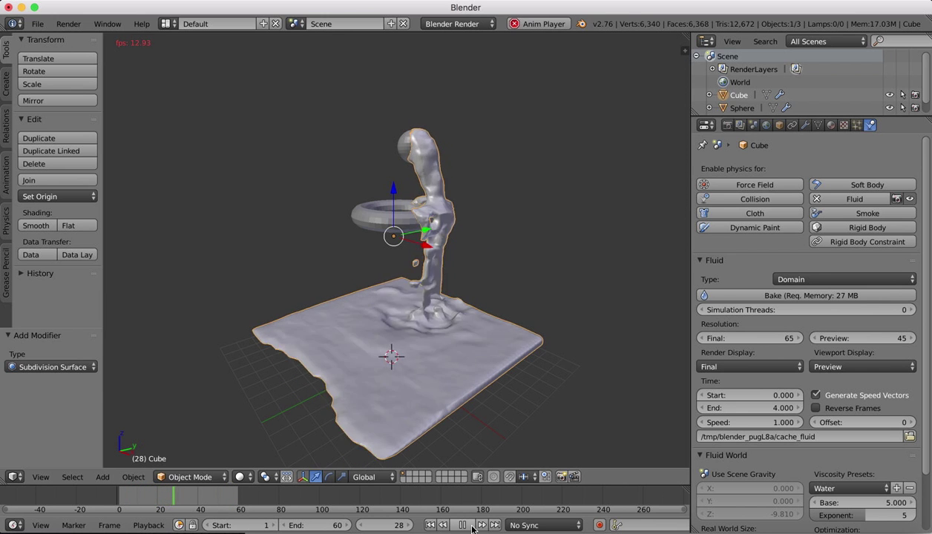
left_click(471, 526)
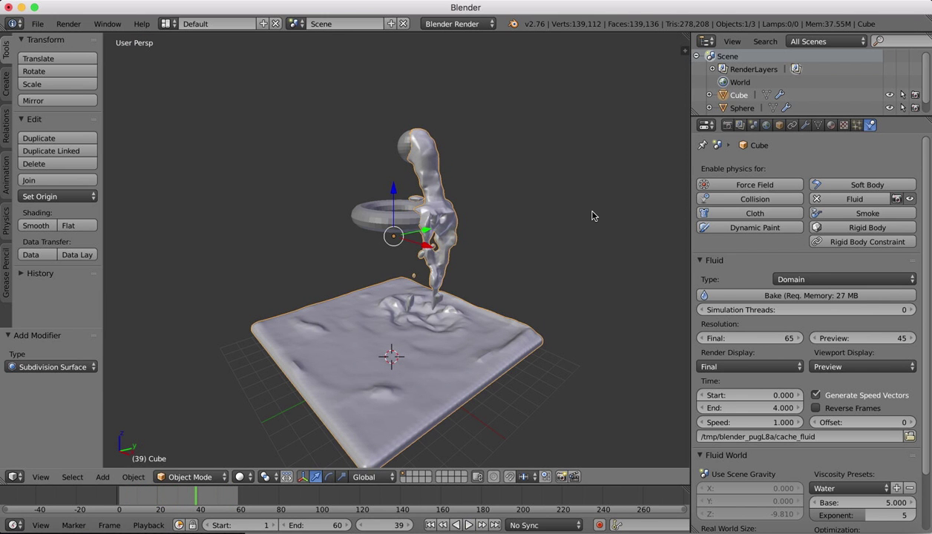
scroll(450, 181, "right", 10)
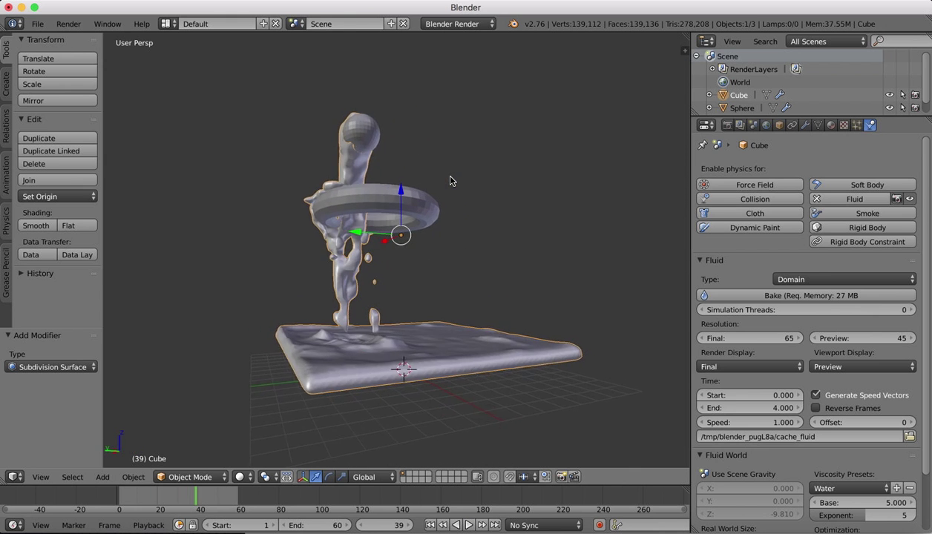
scroll(450, 181, "right", 10)
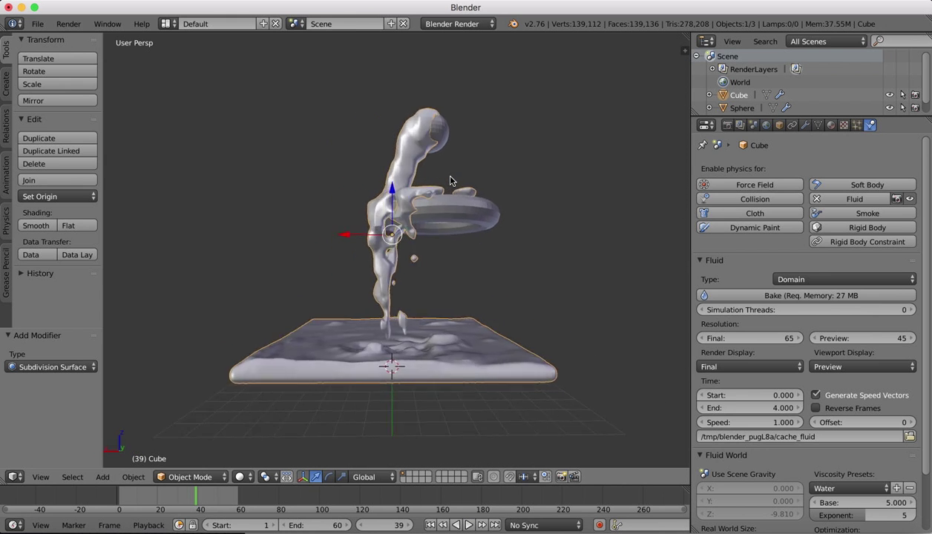
scroll(450, 181, "right", 10)
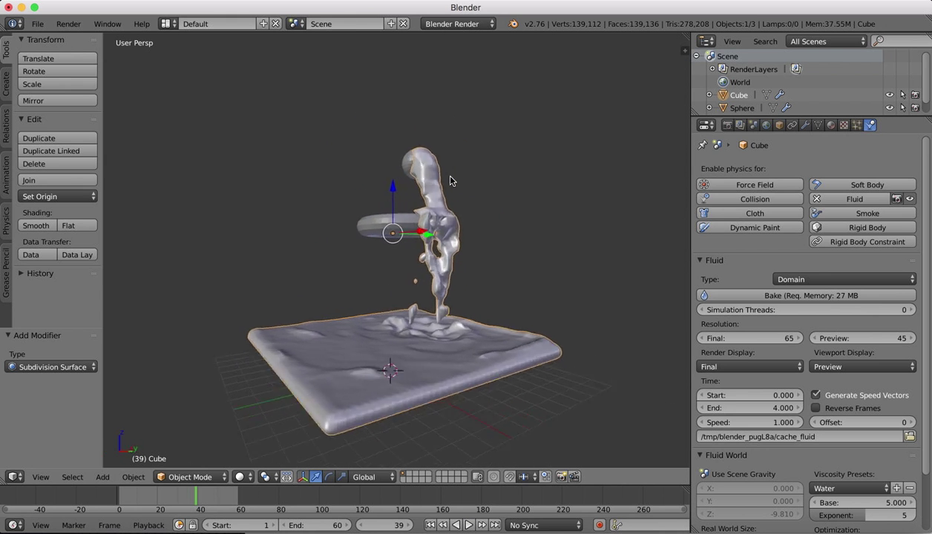
scroll(450, 181, "right", 10)
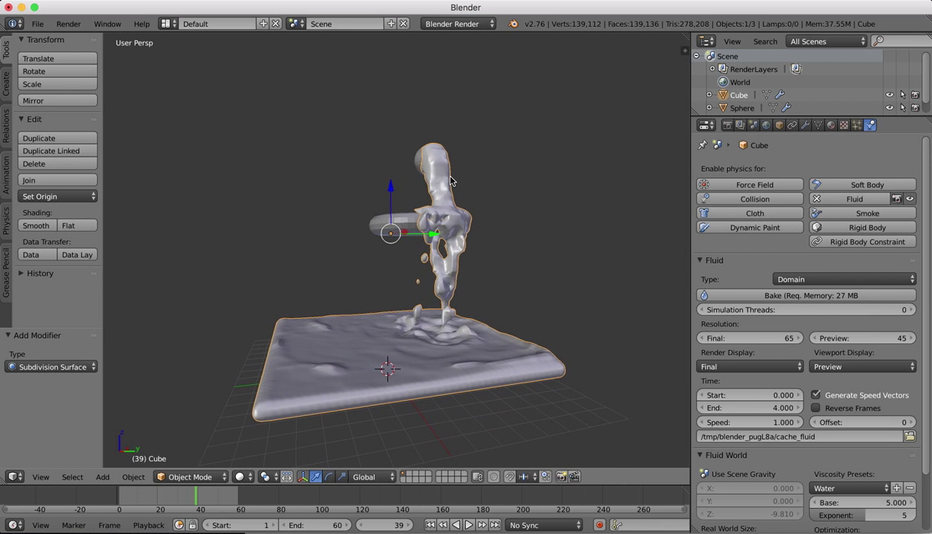
scroll(450, 181, "right", 10)
scroll(450, 181, "right", 10)
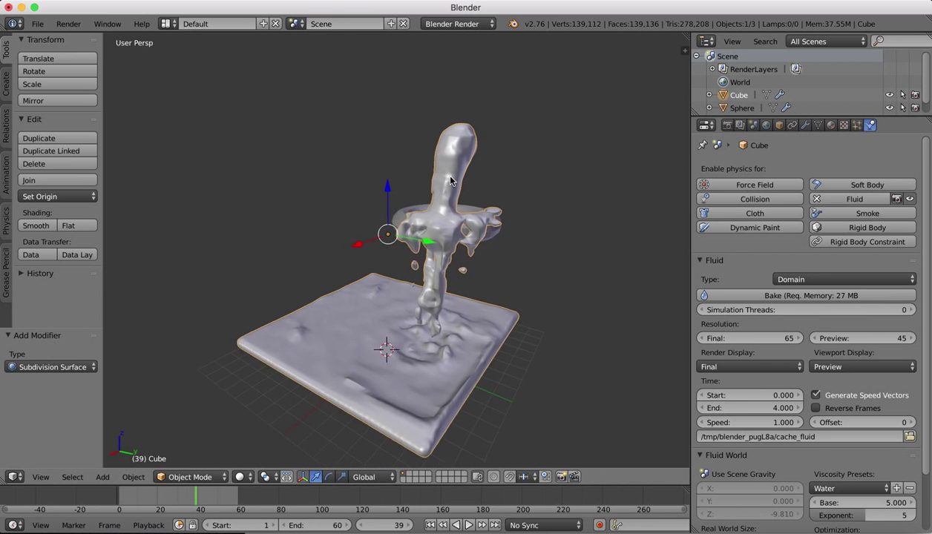
middle_click_drag(451, 181, 447, 178)
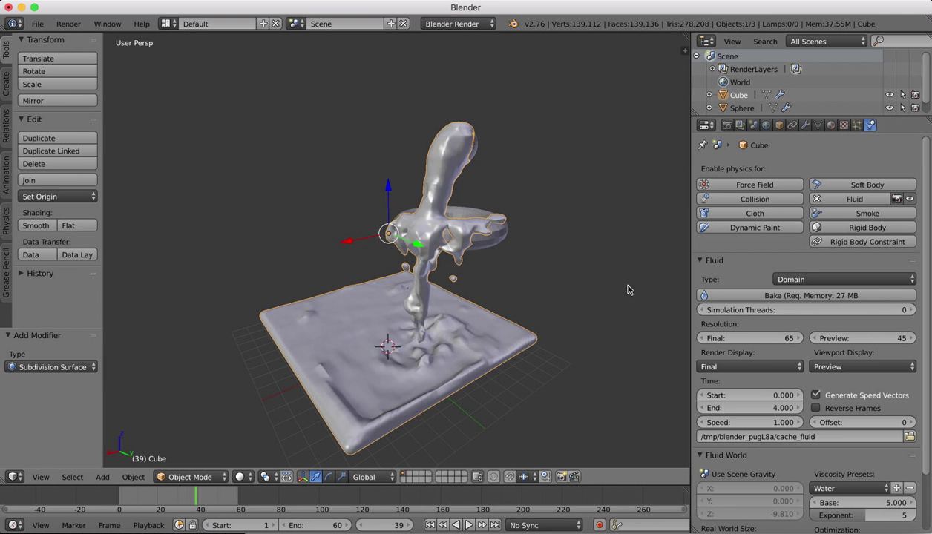
scroll(369, 134, "right", 10)
scroll(368, 134, "right", 10)
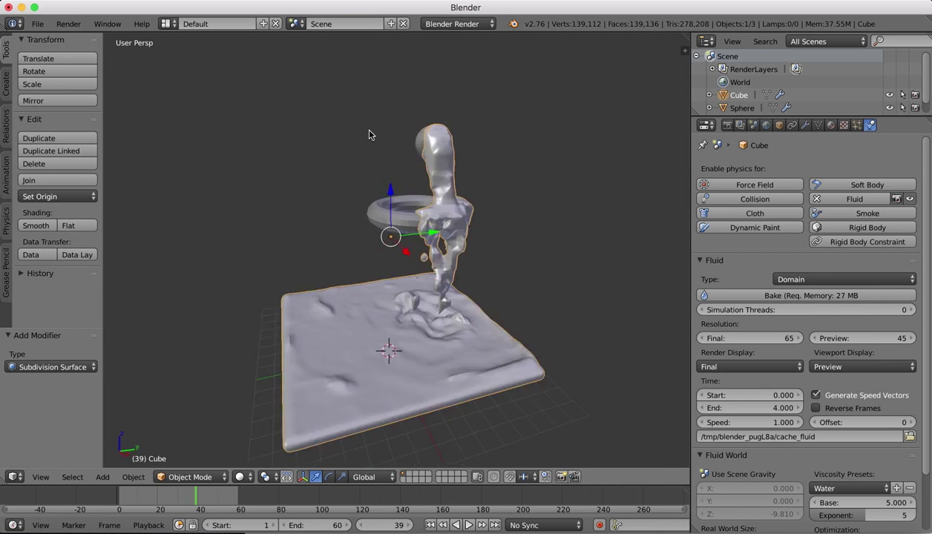
scroll(368, 134, "right", 10)
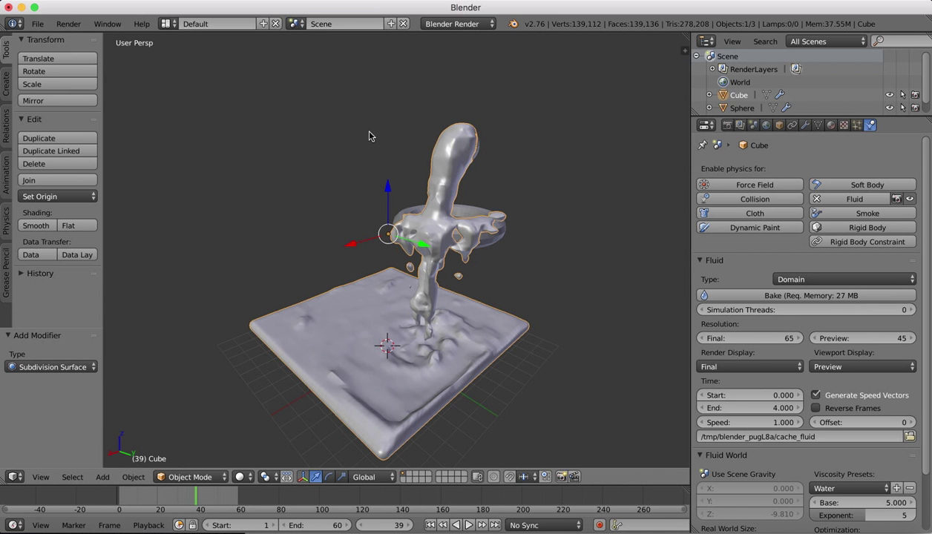
scroll(505, 196, "right", 10)
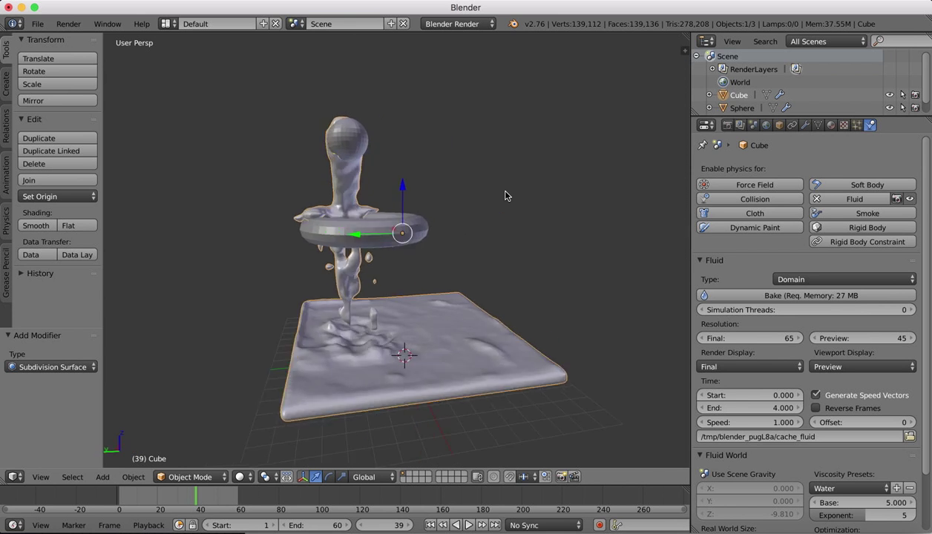
scroll(504, 196, "right", 10)
scroll(504, 196, "right", 3)
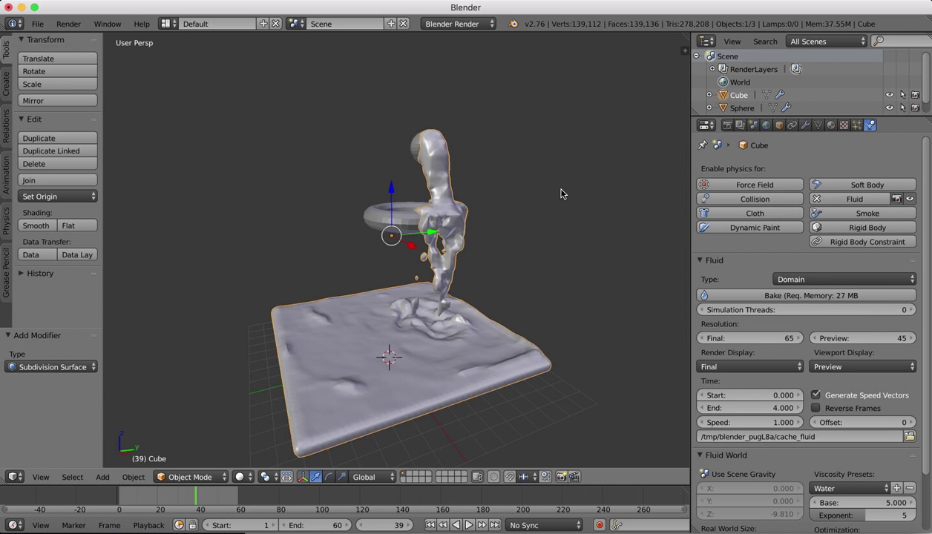
scroll(562, 193, "left", 15)
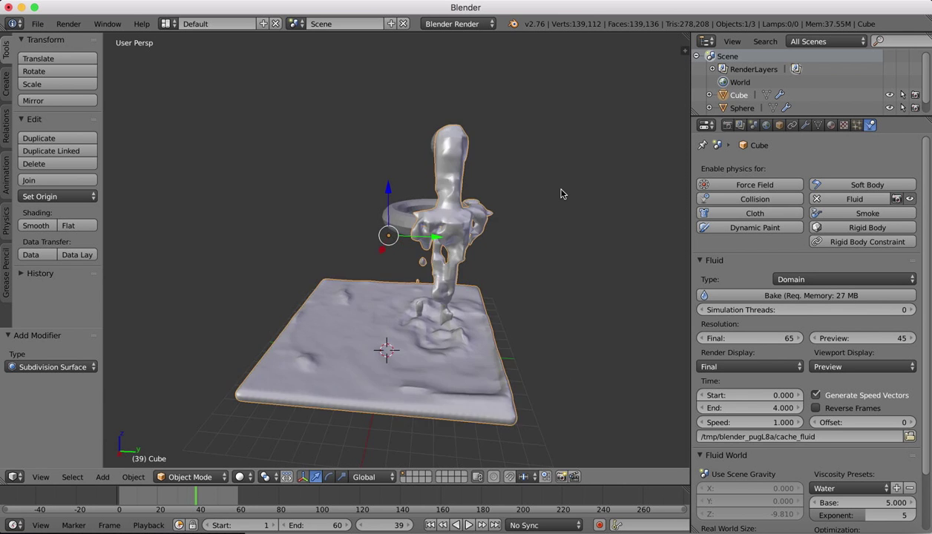
scroll(561, 194, "left", 15)
scroll(562, 194, "left", 15)
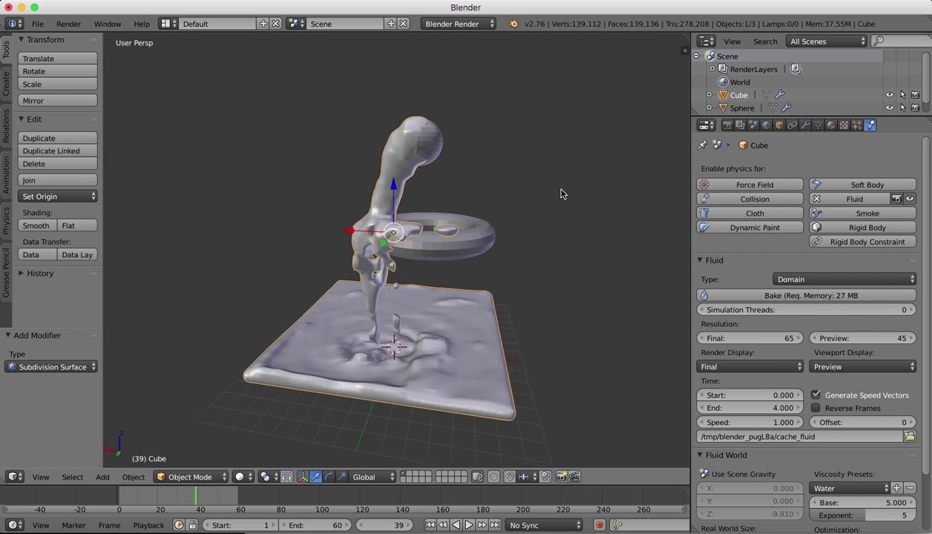
scroll(547, 193, "left", 15)
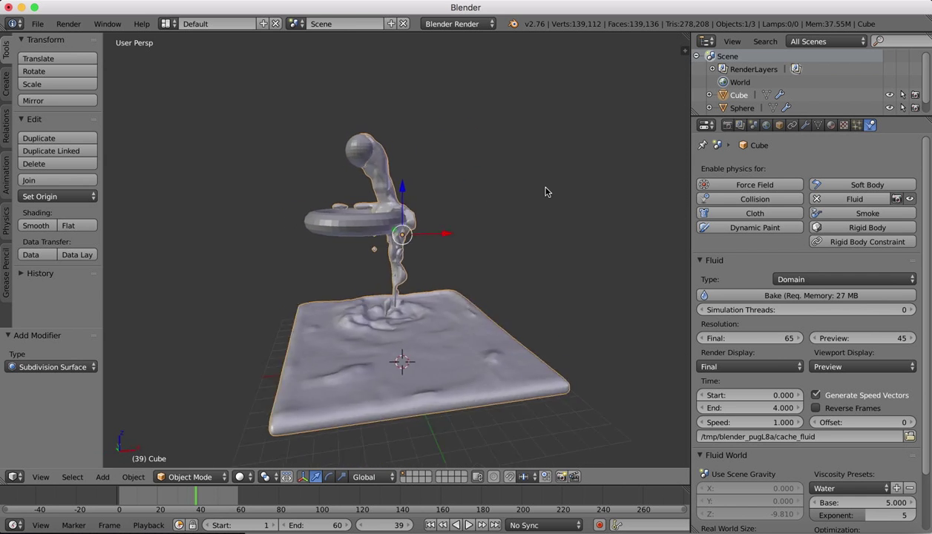
scroll(546, 193, "left", 15)
scroll(545, 193, "left", 8)
scroll(546, 193, "left", 15)
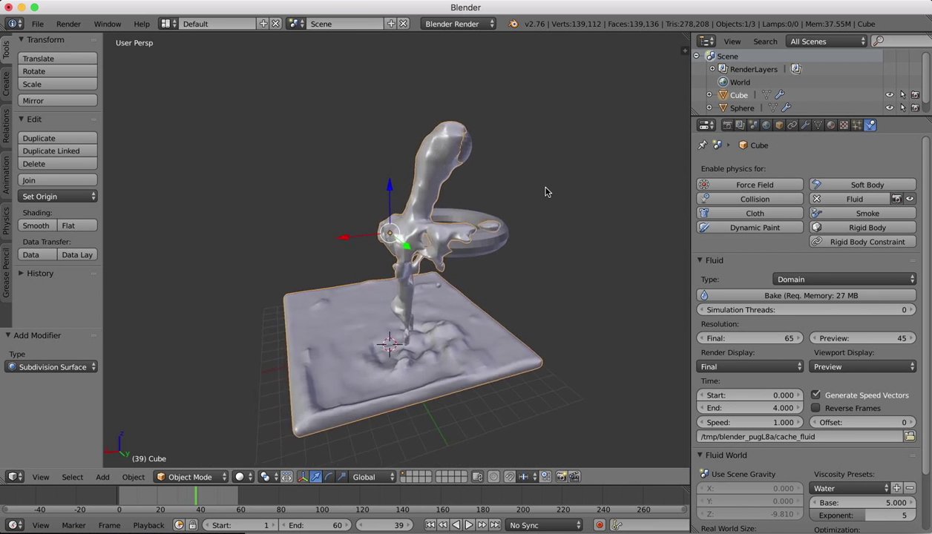